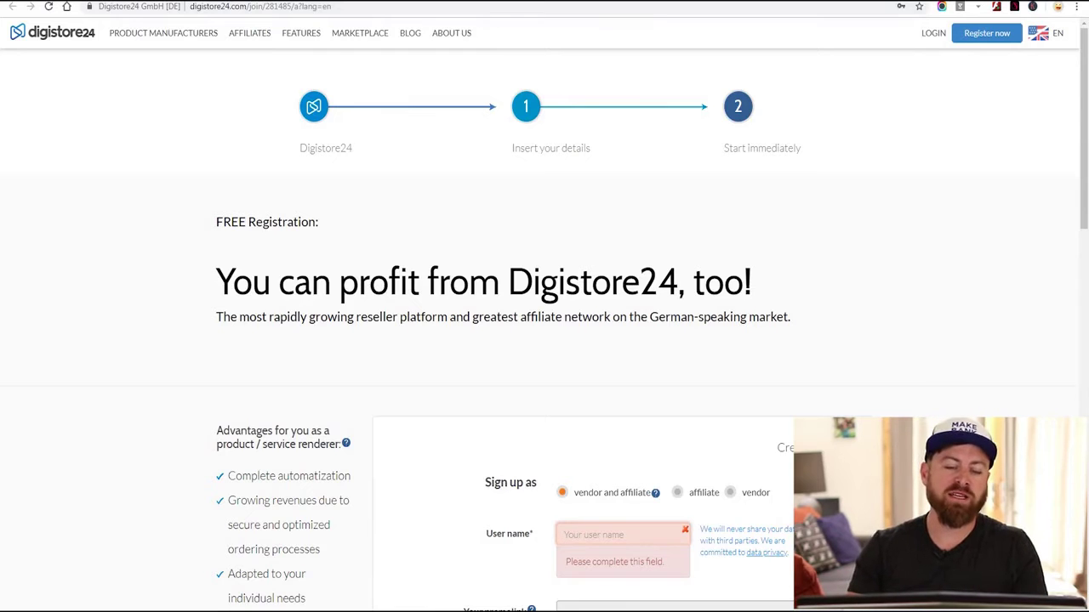
Examine the Digistore24 free registration page, from the logo header to the account sign-up form.
key("ctrl+plus")
key("ctrl+plus")
key("ctrl+plus")
key("ctrl+plus")
key("ctrl+plus")
key("ctrl+plus")
key("ctrl+plus")
key("ctrl+plus")
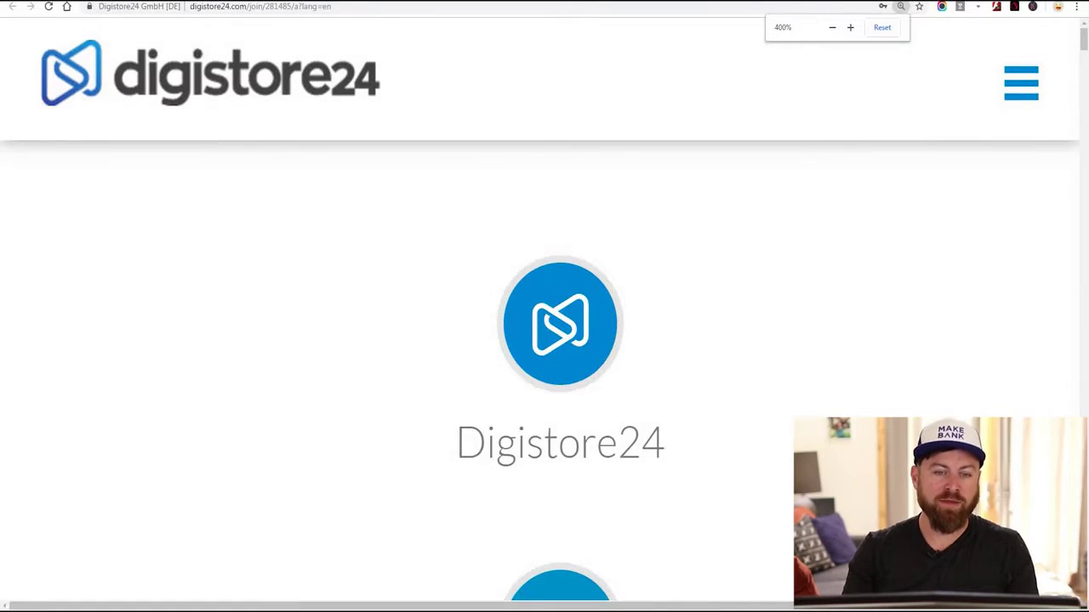
mouse_move(124, 2)
left_mouse_down()
mouse_move(325, 189)
mouse_move(114, 209)
mouse_move(150, 252)
left_mouse_up()
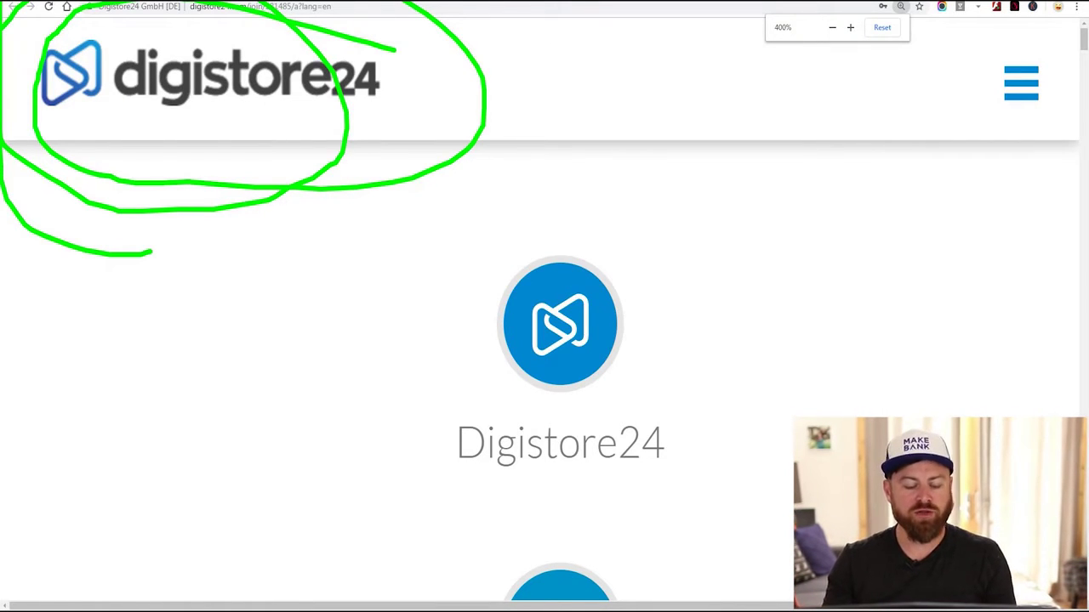
key("ctrl+minus")
key("ctrl+minus")
key("ctrl+minus")
key("ctrl+minus")
key("ctrl+minus")
key("ctrl+minus")
key("ctrl+minus")
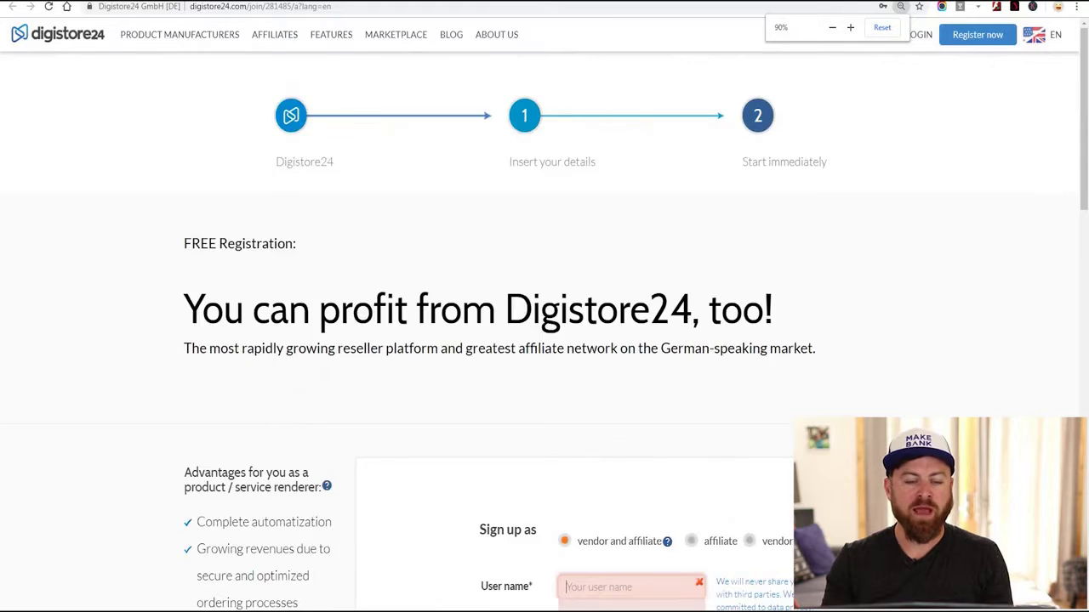
scroll(545, 306, "down", 15)
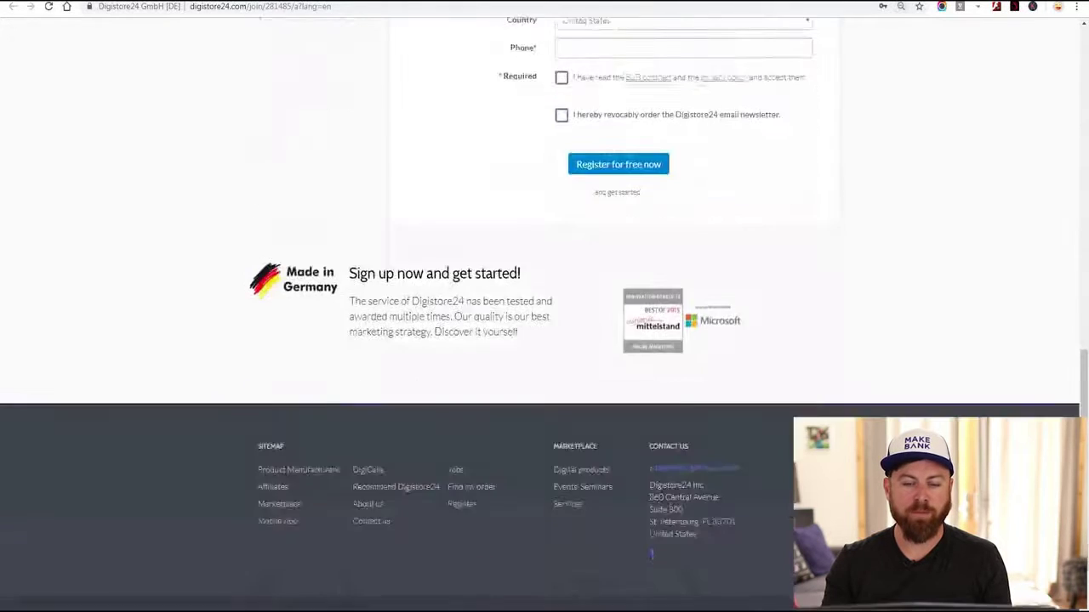
scroll(544, 307, "up", 12)
mouse_move(451, 230)
left_mouse_down()
mouse_move(502, 542)
mouse_move(640, 119)
mouse_move(110, 357)
mouse_move(506, 225)
left_mouse_up()
left_click_drag(328, 163, 638, 143)
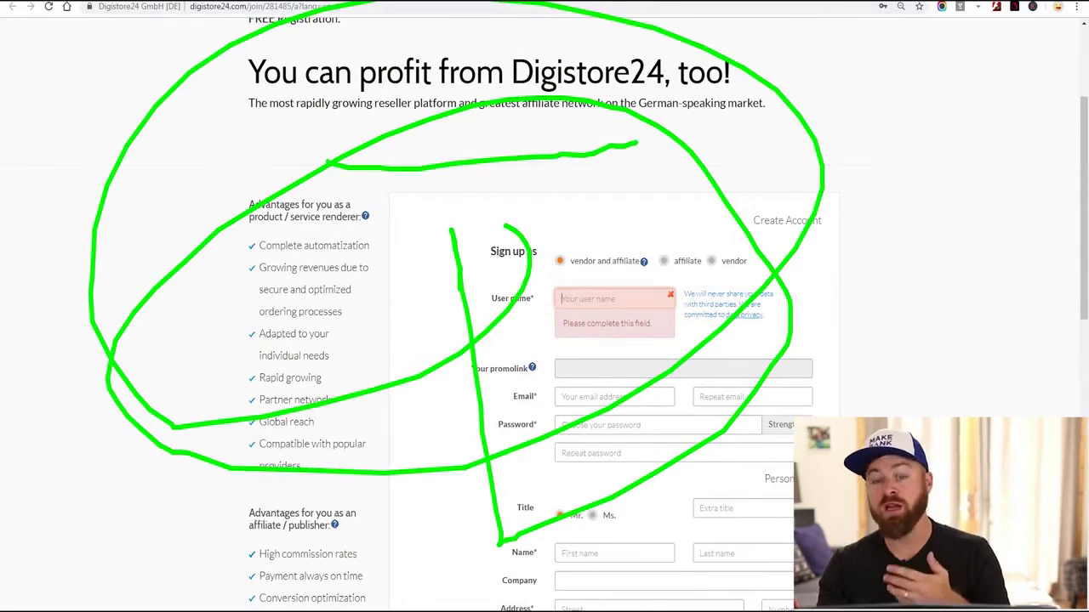
mouse_move(918, 61)
left_mouse_down()
mouse_move(483, 426)
mouse_move(466, 311)
left_mouse_up()
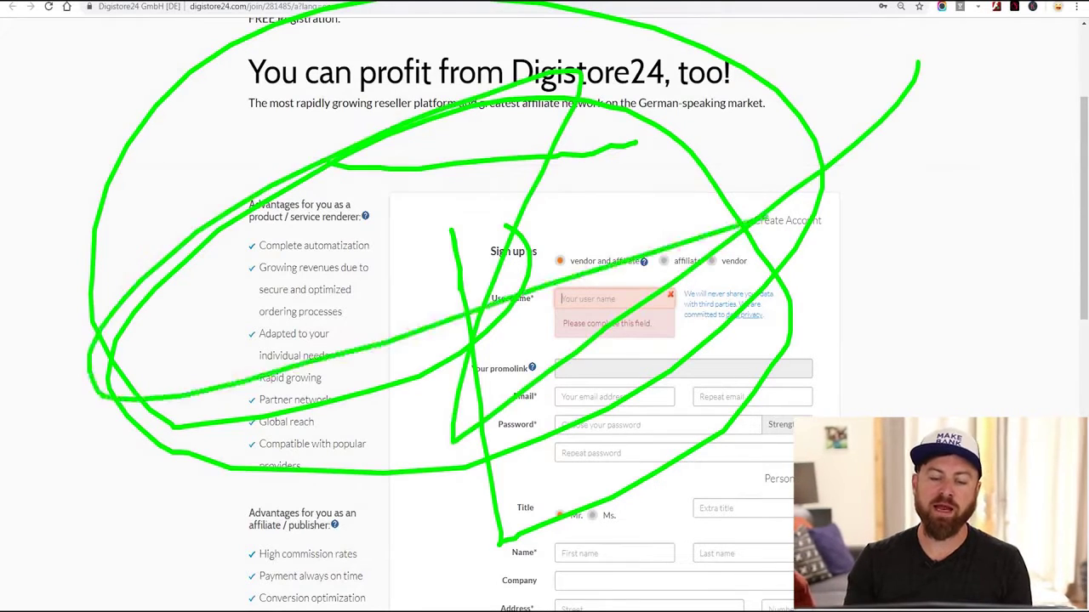
key("Escape")
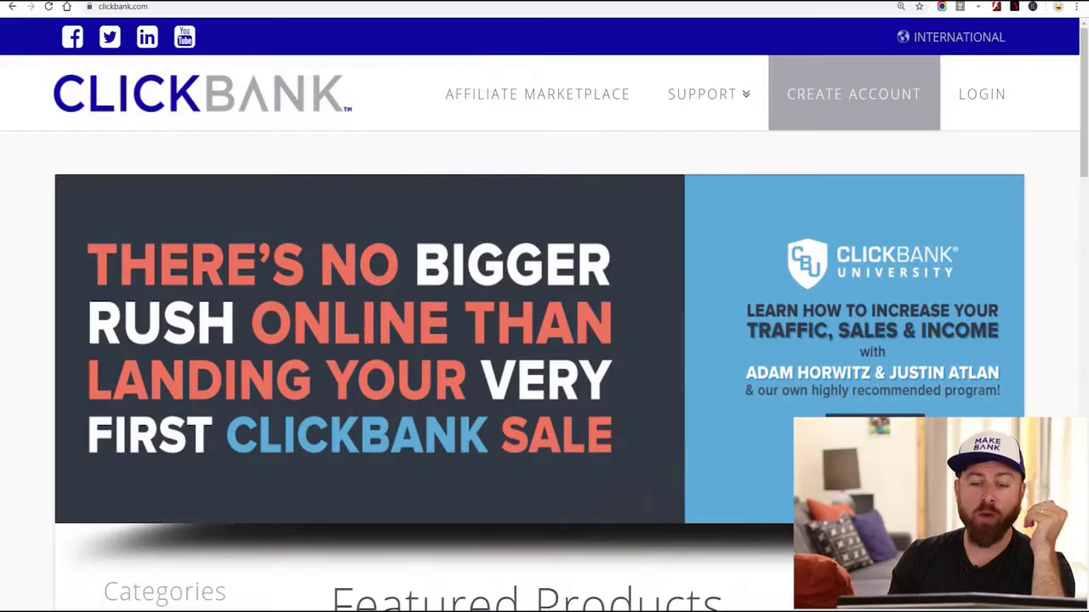
Open ClickBank's affiliate marketplace and search its products for "crestani".
mouse_move(702, 94)
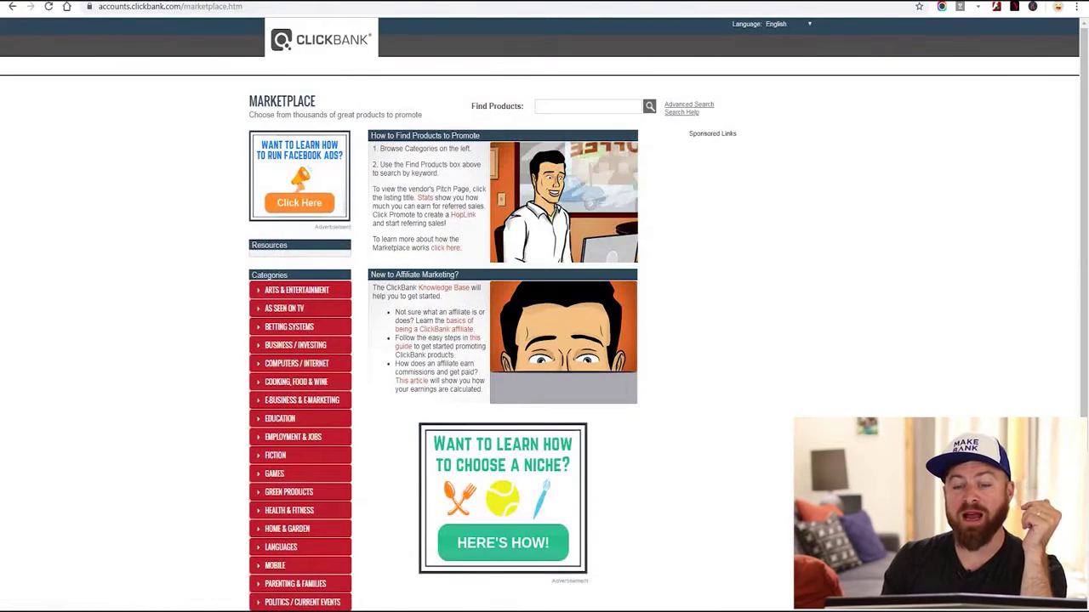
left_click(587, 106)
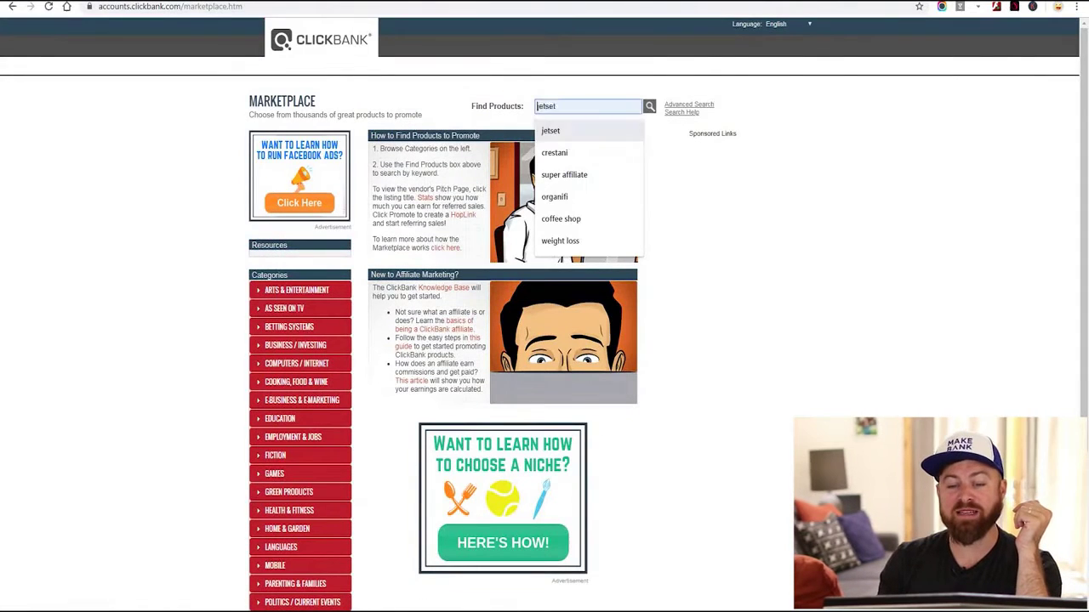
key("Down")
key("Return")
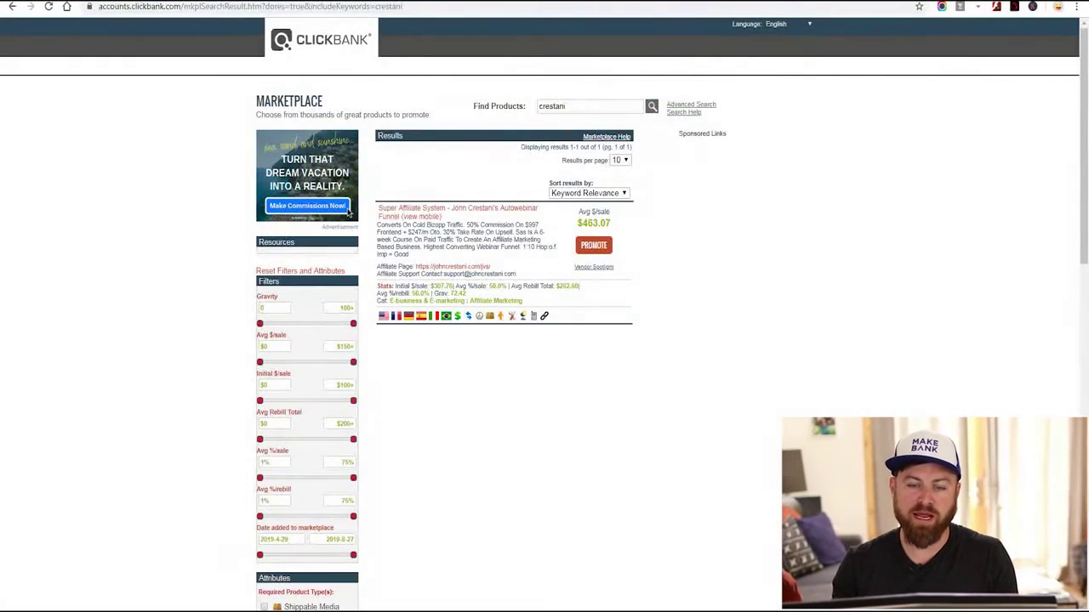
Repeat the "crestani" search from the marketplace start page and examine the Super Affiliate System listing.
left_click(12, 6)
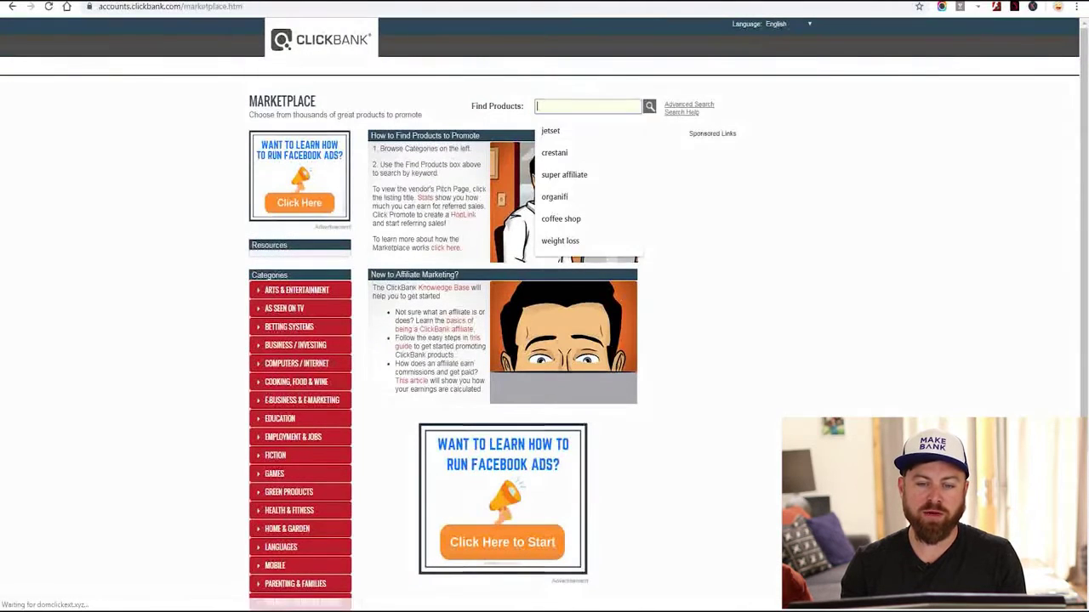
key("Down")
key("Down")
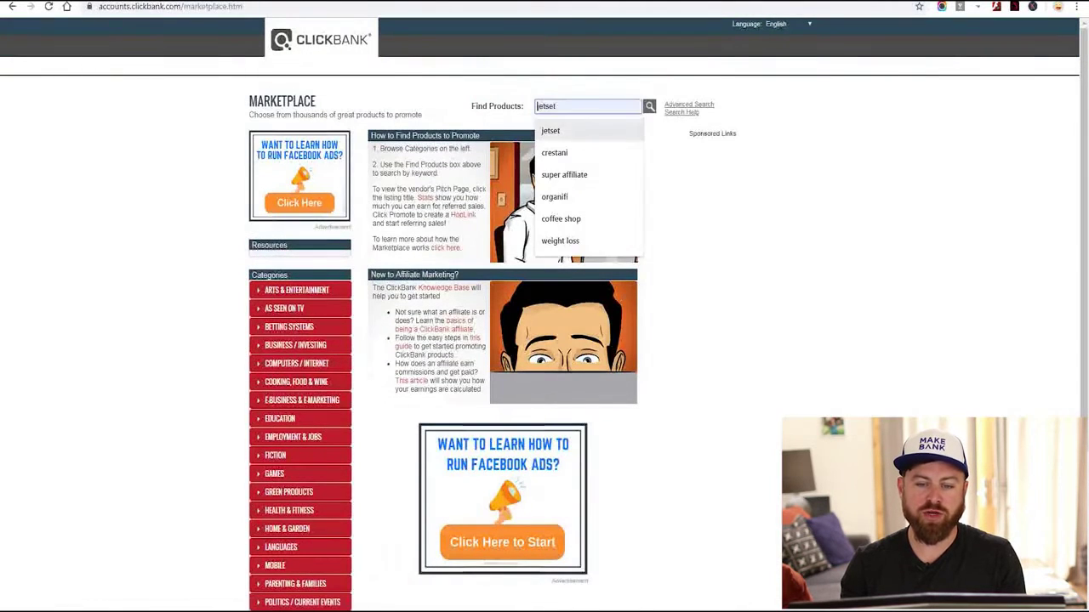
key("Return")
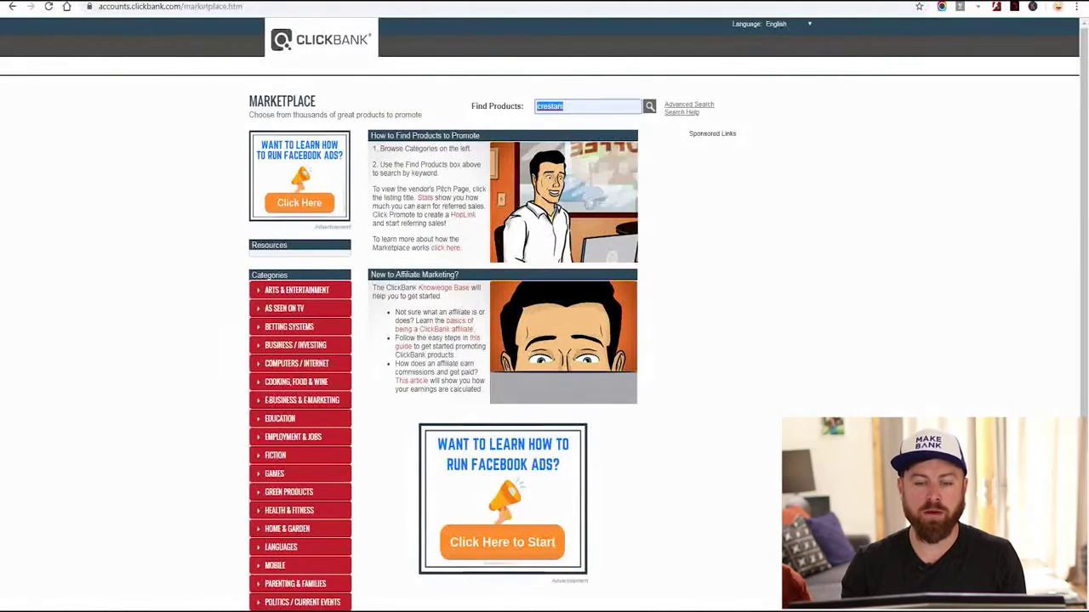
key("ctrl+plus")
key("ctrl+plus")
key("ctrl+plus")
key("ctrl+plus")
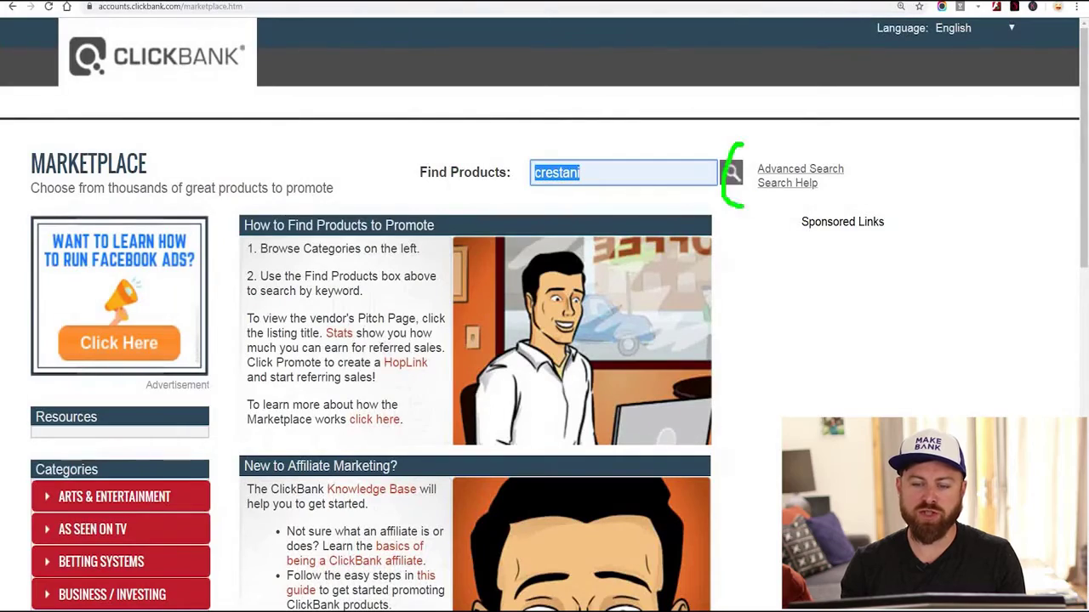
key("Return")
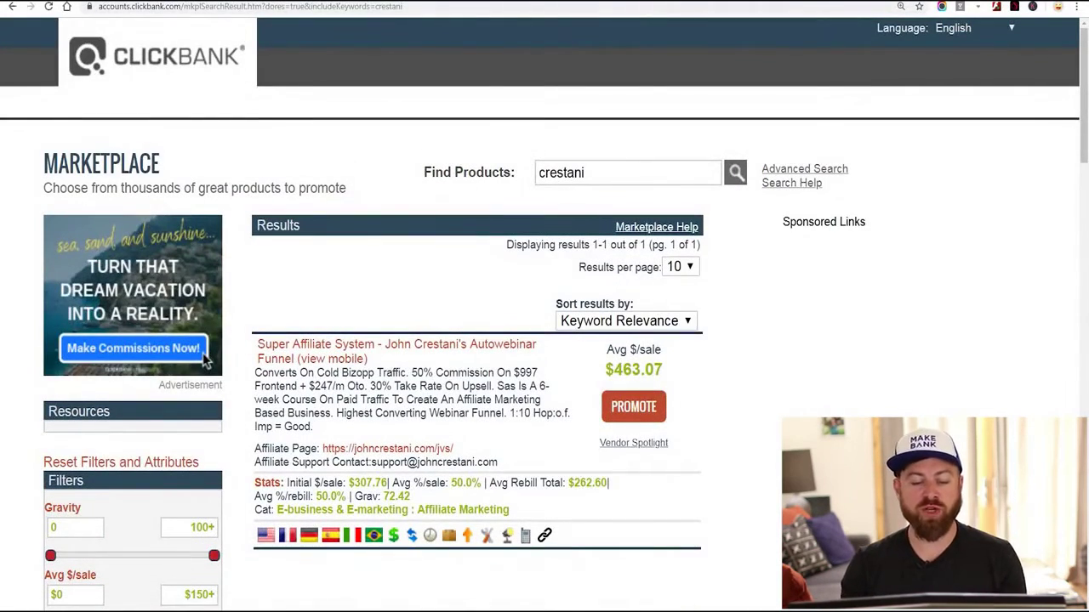
key("ctrl+plus")
key("ctrl+plus")
scroll(253, 263, "down", 3)
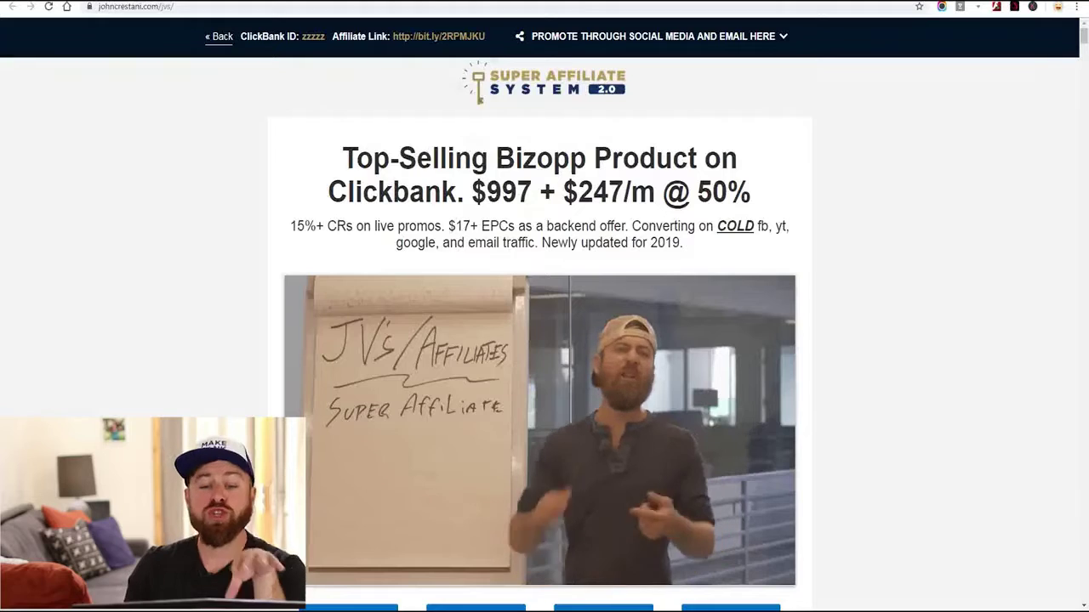
Read through the Super Affiliate System affiliate page, including its stats, JV signup and product sections.
scroll(545, 306, "down", 10)
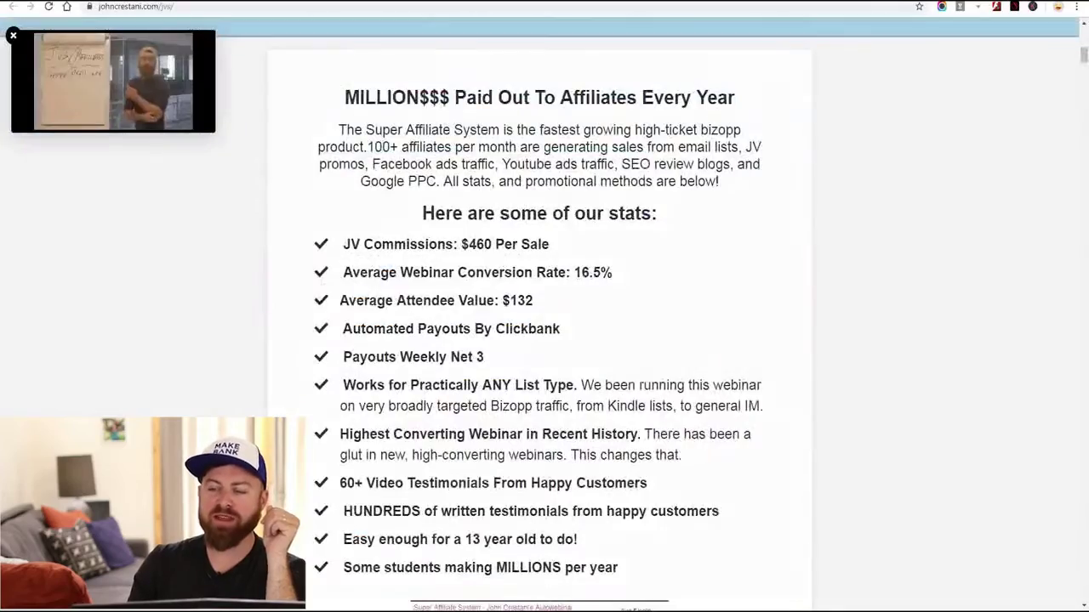
scroll(544, 306, "down", 20)
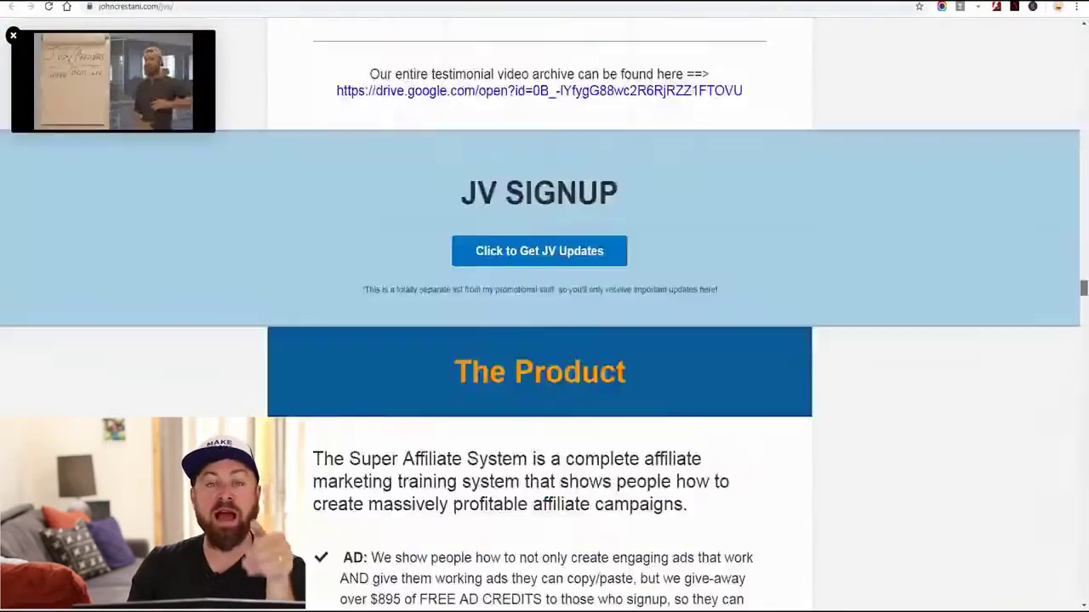
scroll(544, 306, "down", 20)
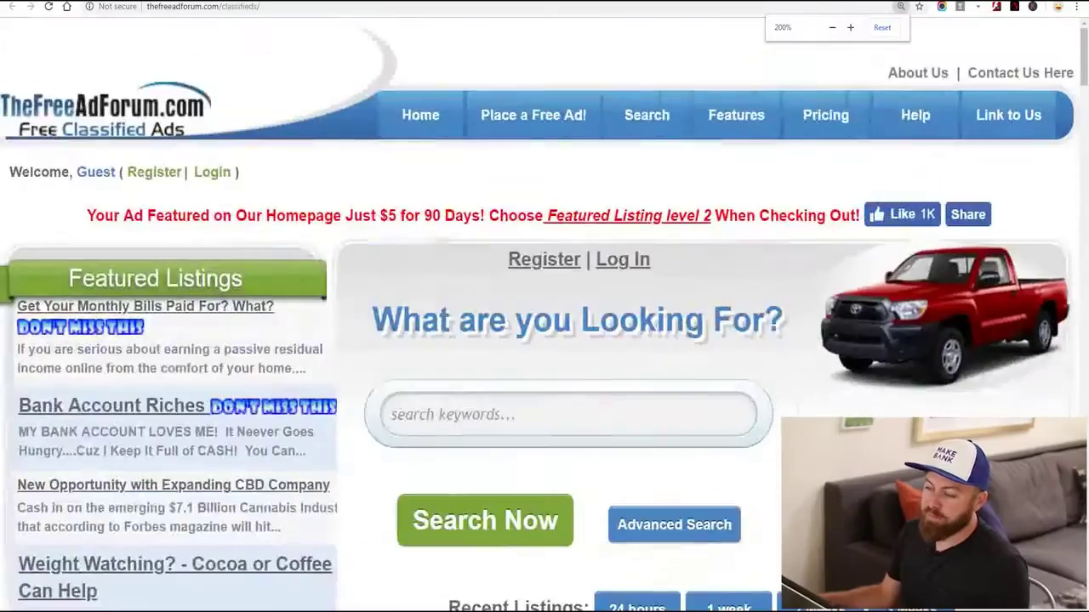
Open the free ad placement page on TheFreeAdForum.com and review its login and registration options.
key("ctrl+plus")
key("ctrl+plus")
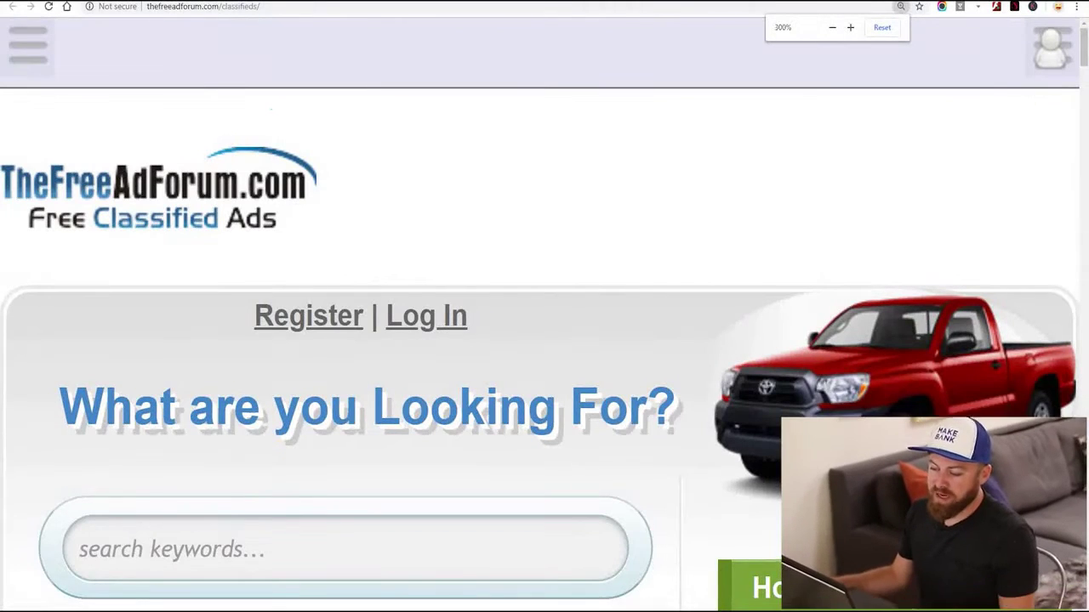
mouse_move(366, 151)
left_mouse_down()
mouse_move(3, 102)
mouse_move(274, 132)
mouse_move(89, 344)
mouse_move(18, 262)
left_mouse_up()
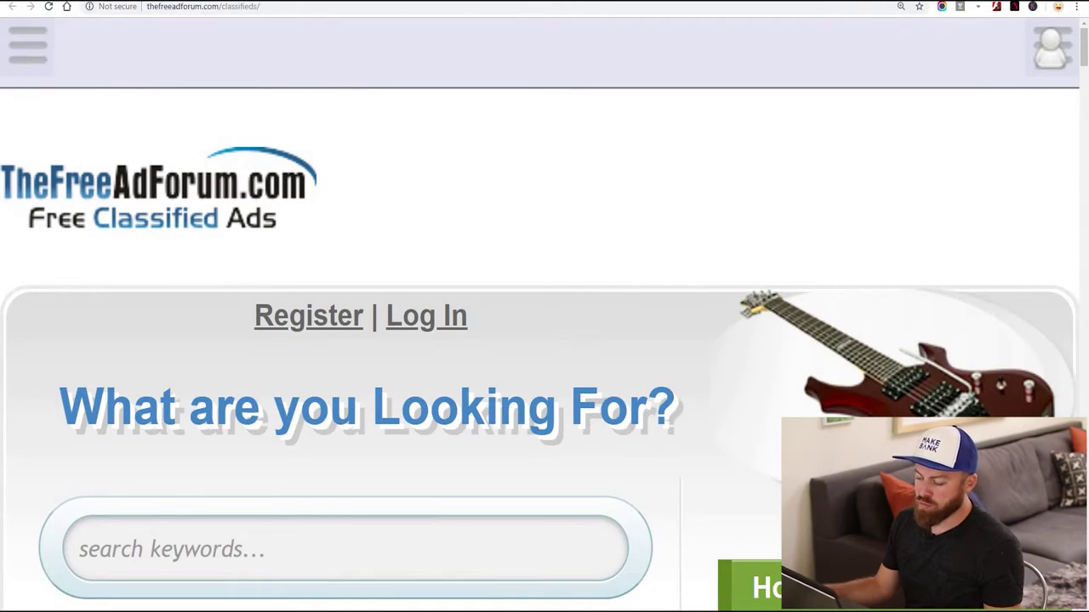
key("ctrl+minus")
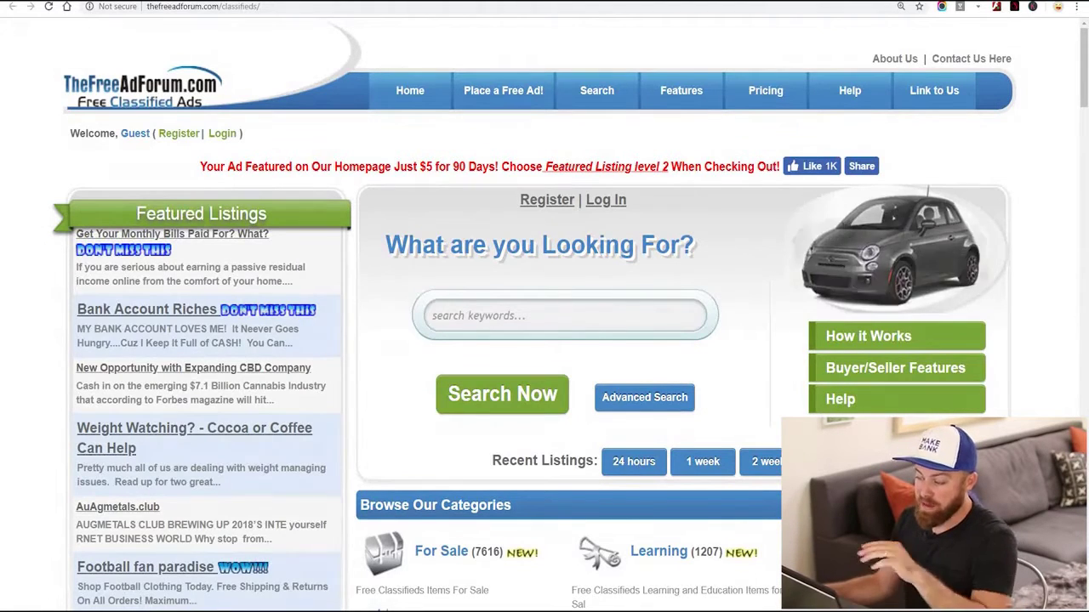
key("ctrl+plus")
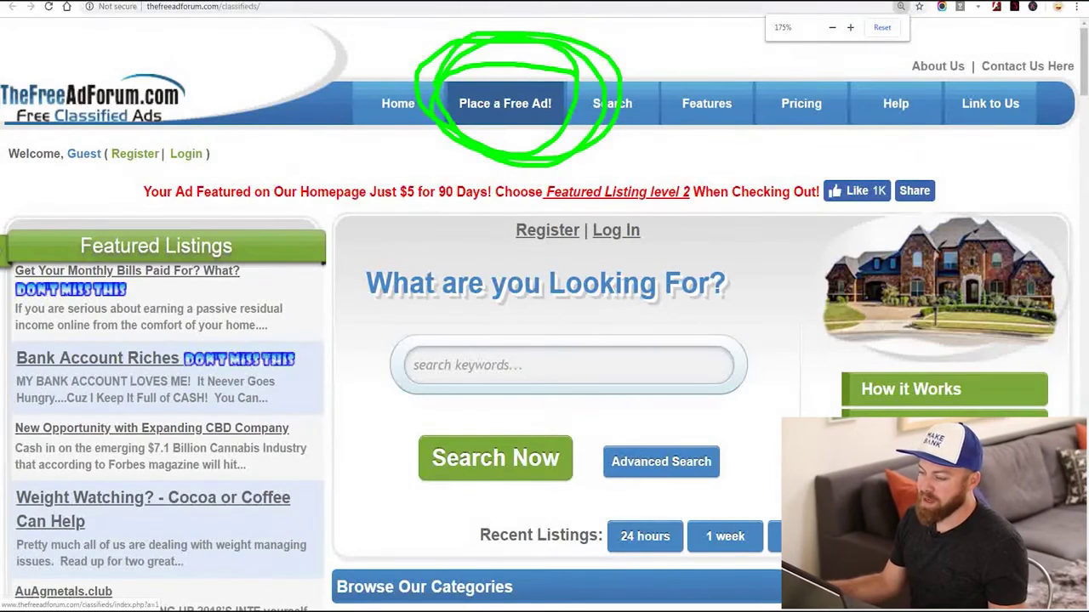
left_click(504, 103)
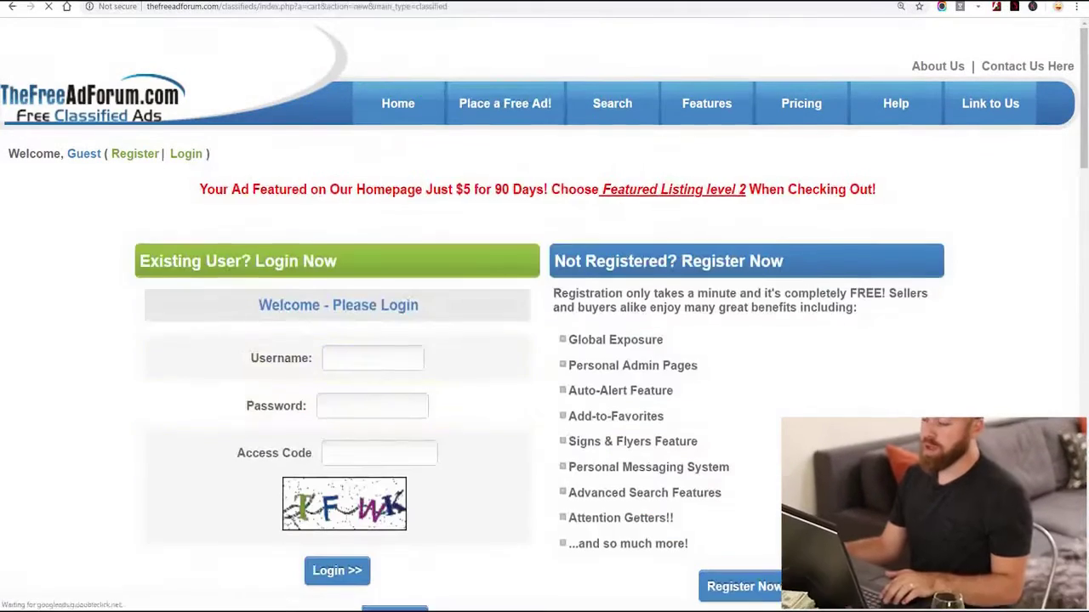
scroll(425, 238, "down", 4)
scroll(426, 238, "up", 3)
left_click_drag(328, 137, 535, 183)
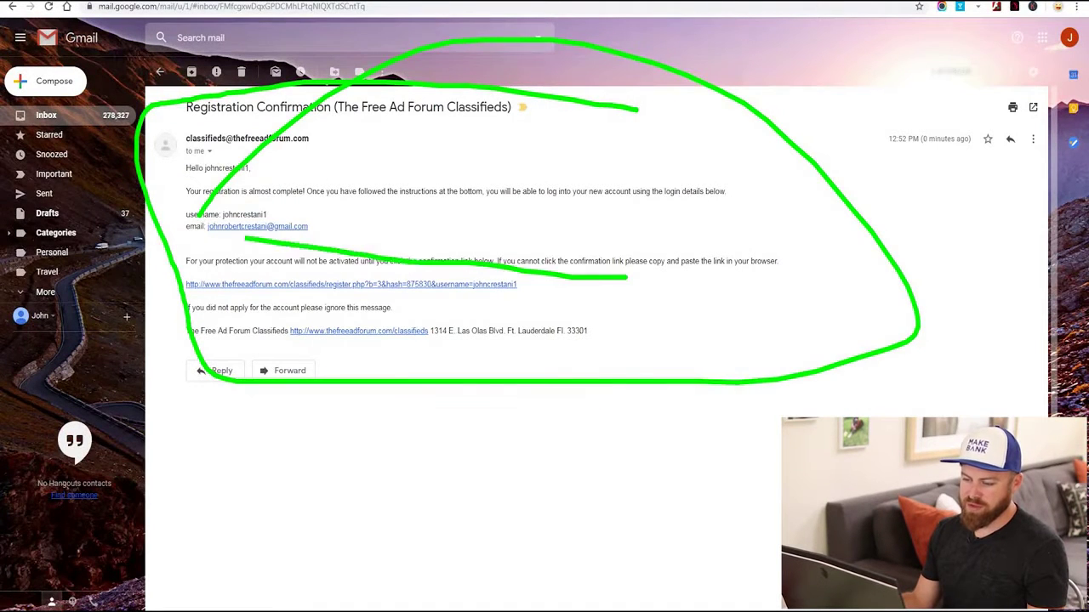
Activate the new TheFreeAdForum.com account through the link in the confirmation email and start placing an ad.
left_click(351, 285)
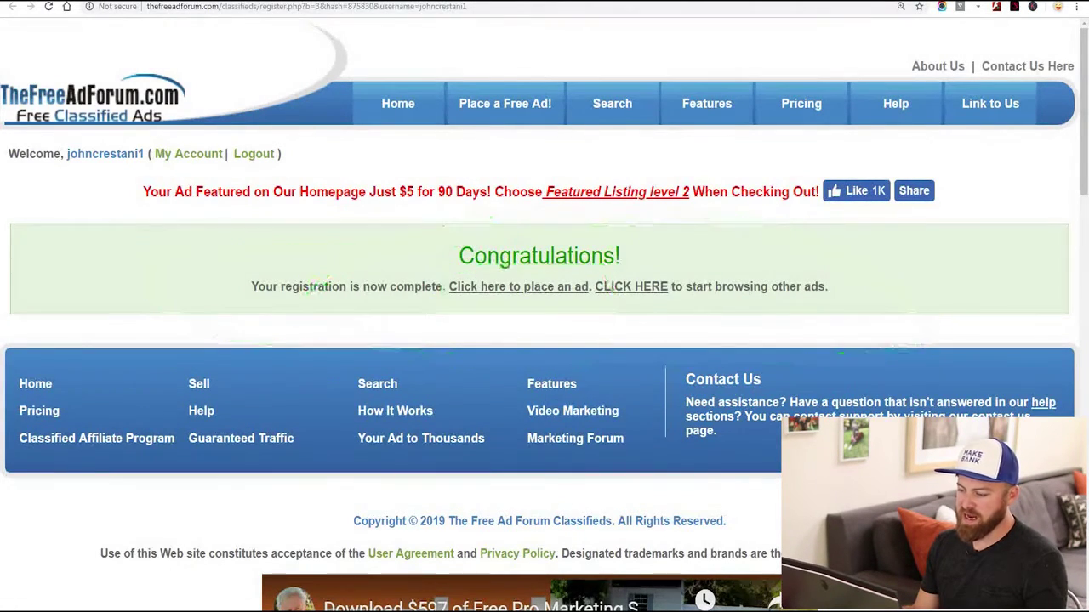
left_click(518, 287)
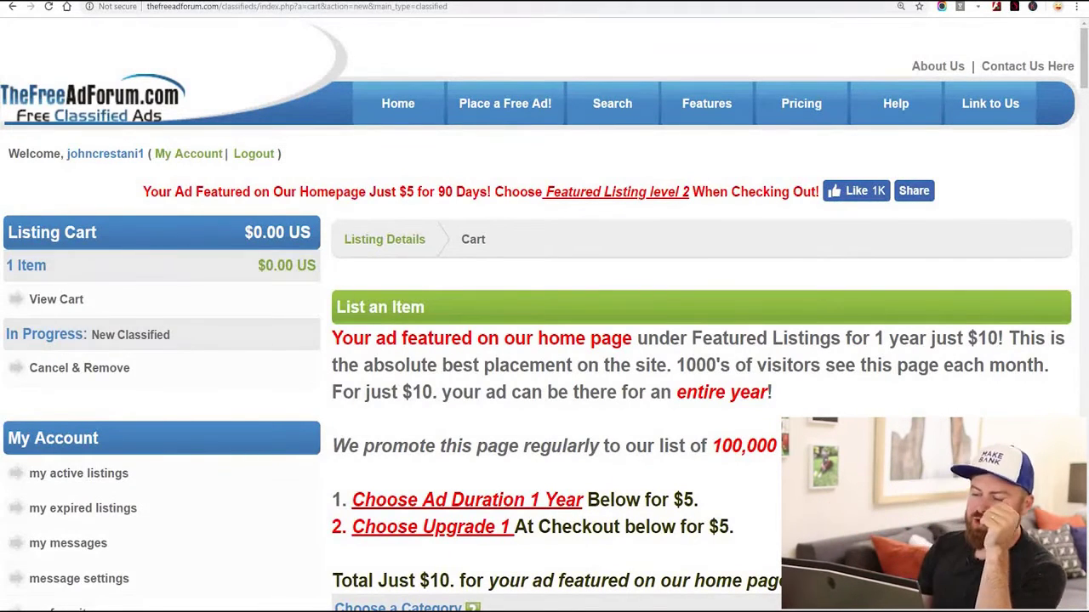
Review the new ad form's home page featured-listing offer, main category choices and ad duration option.
scroll(545, 341, "down", 3)
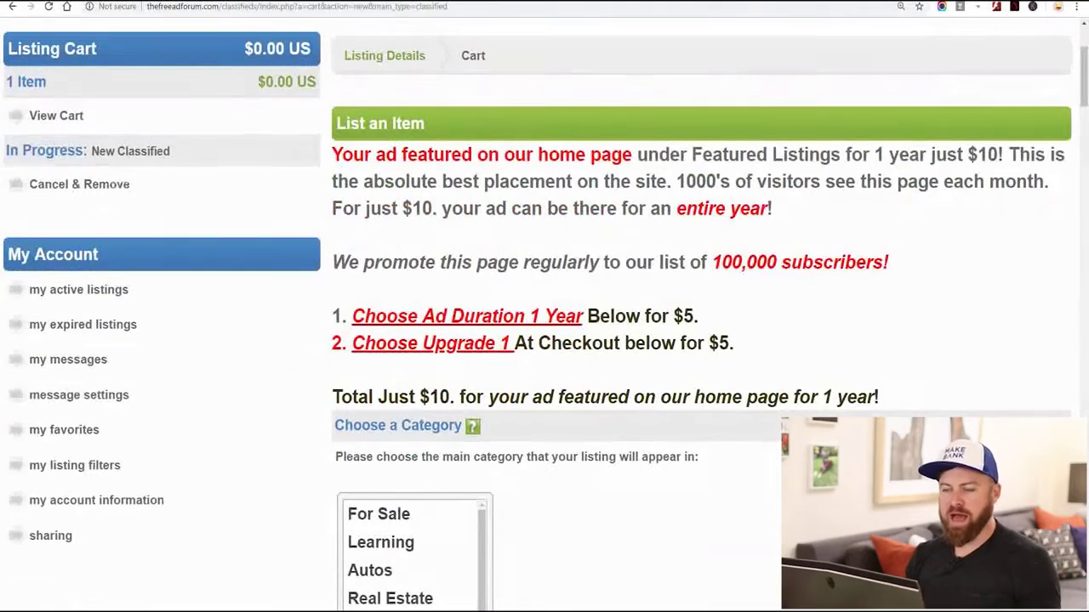
left_click_drag(331, 154, 772, 208)
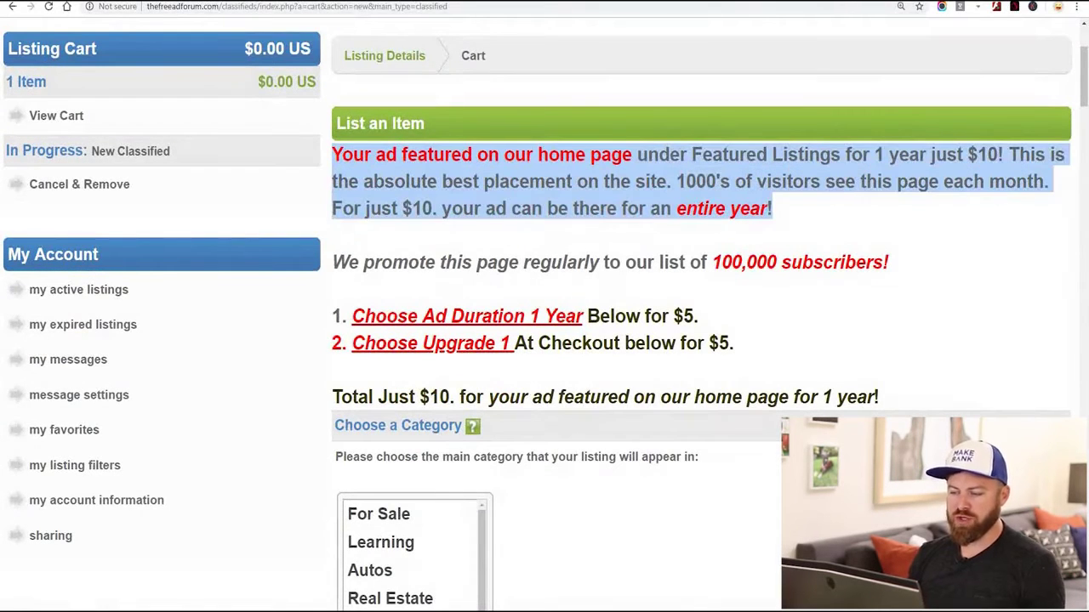
left_click(771, 209)
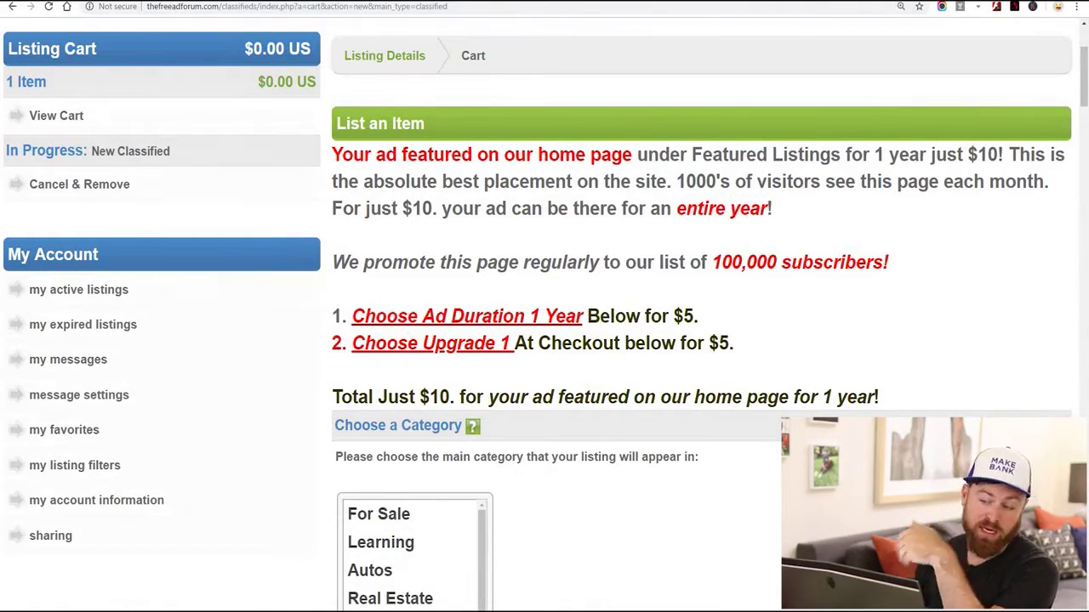
scroll(545, 340, "down", 3)
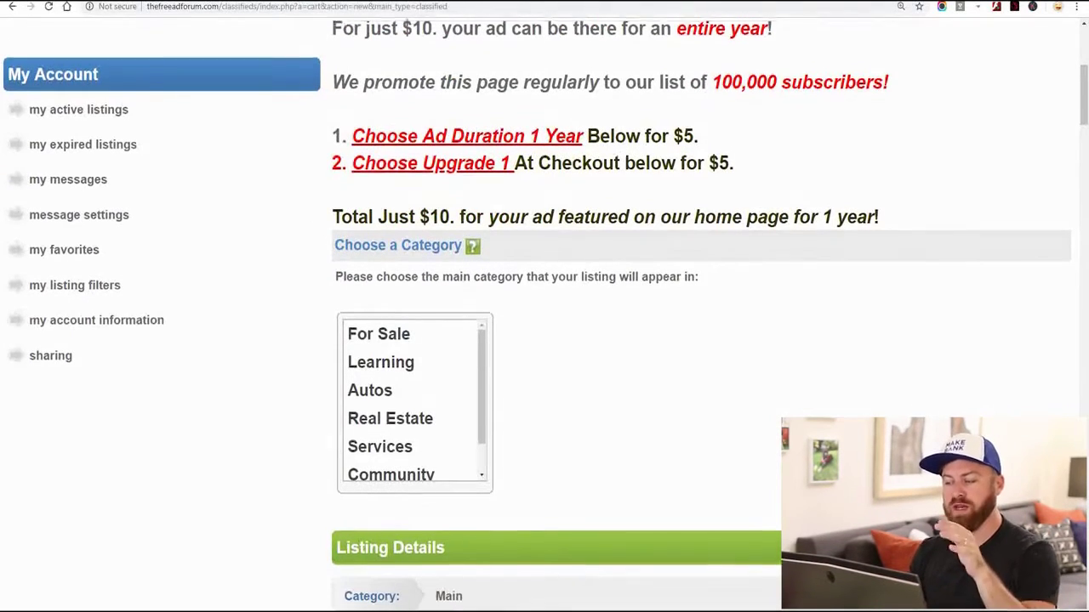
scroll(544, 340, "up", 2)
scroll(544, 340, "down", 3)
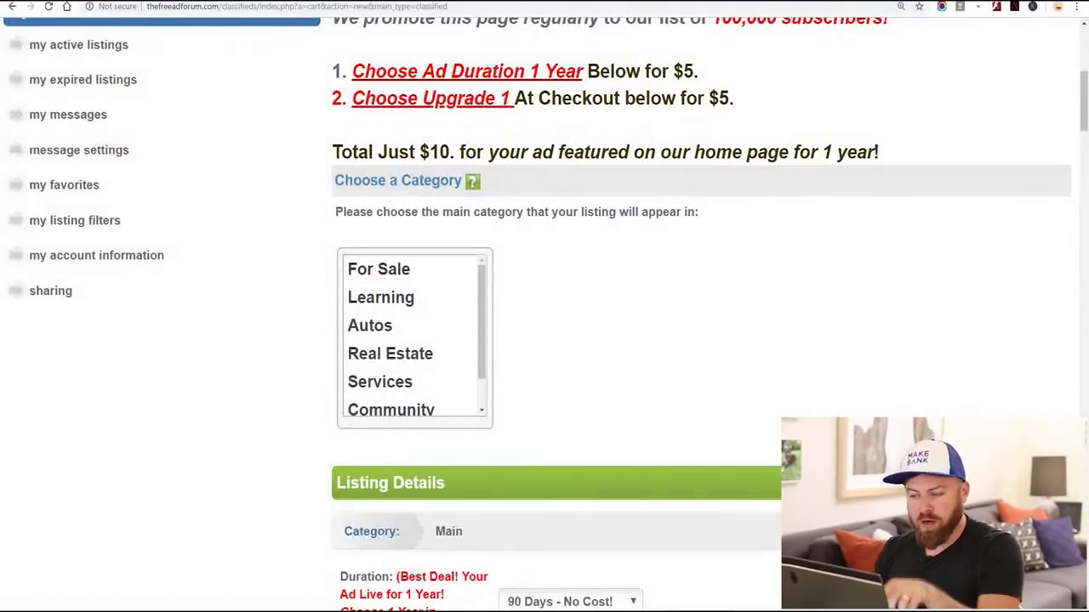
scroll(544, 340, "down", 1)
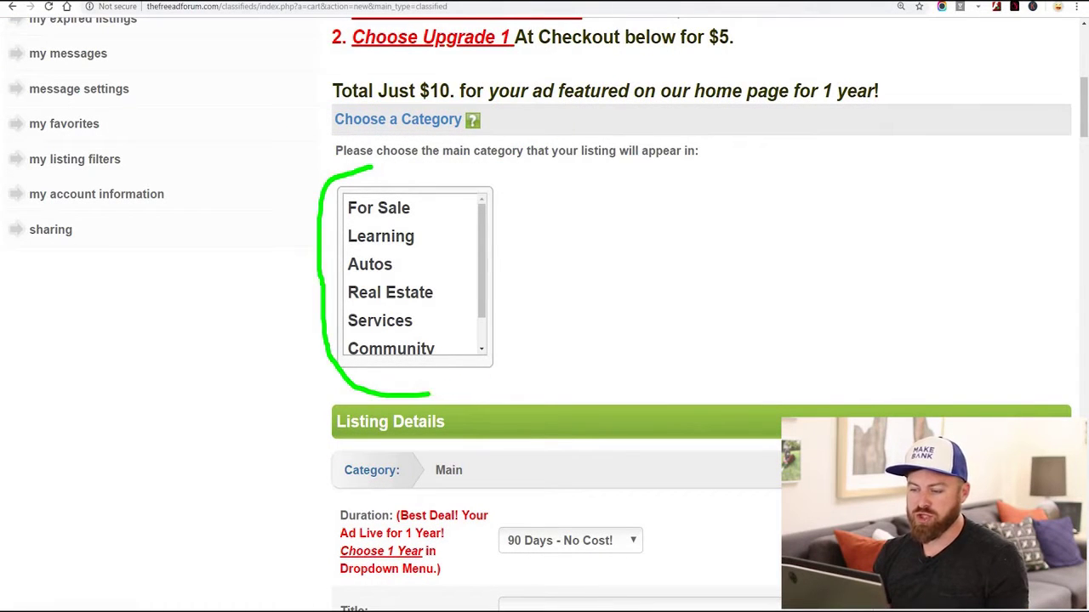
scroll(414, 276, "down", 1)
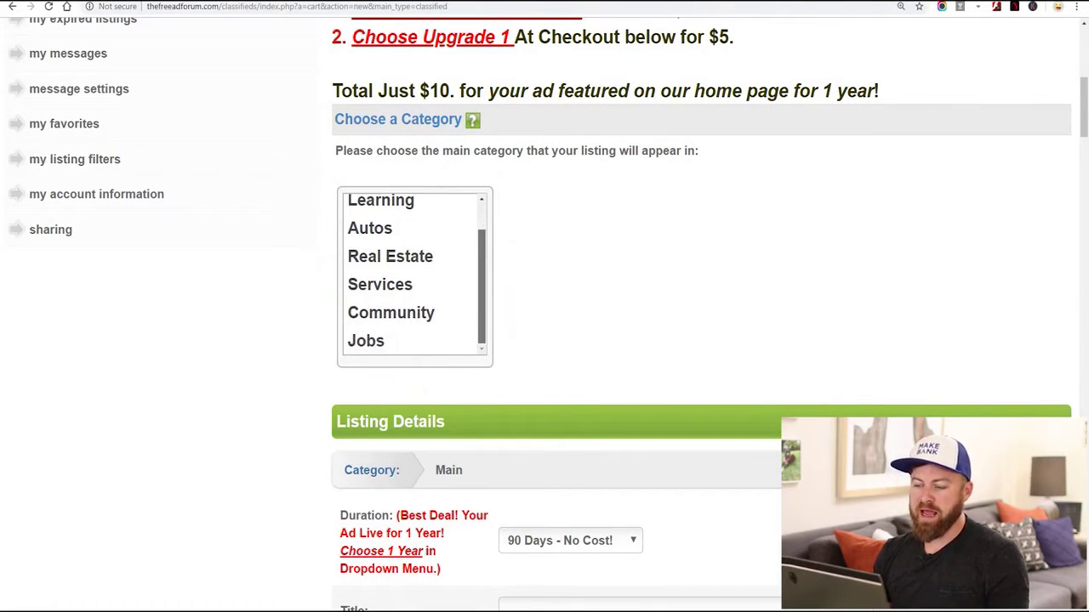
scroll(414, 276, "up", 1)
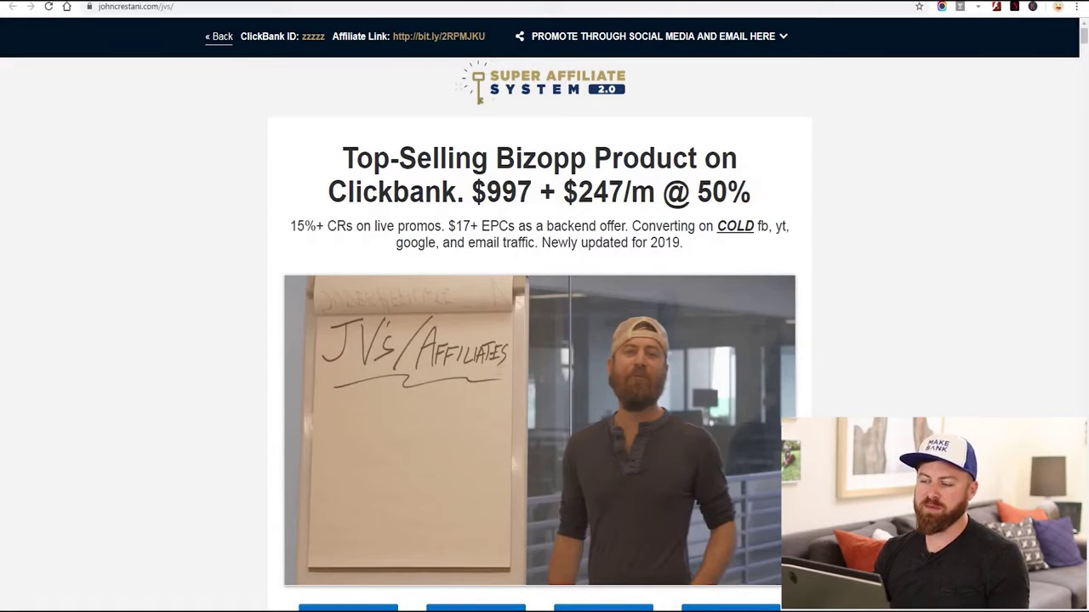
scroll(540, 341, "down", 3)
scroll(539, 340, "up", 3)
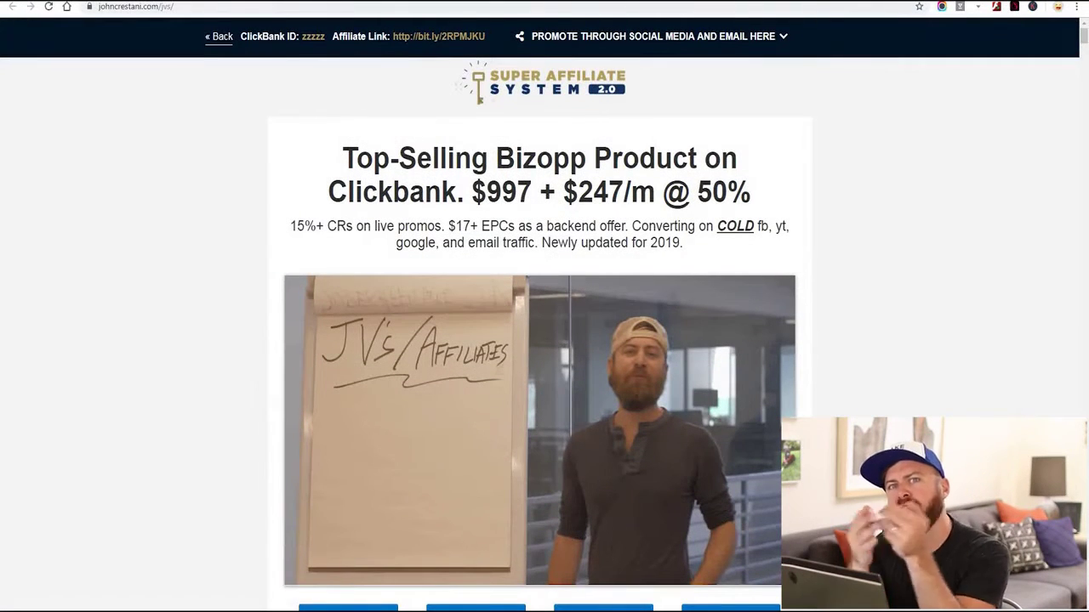
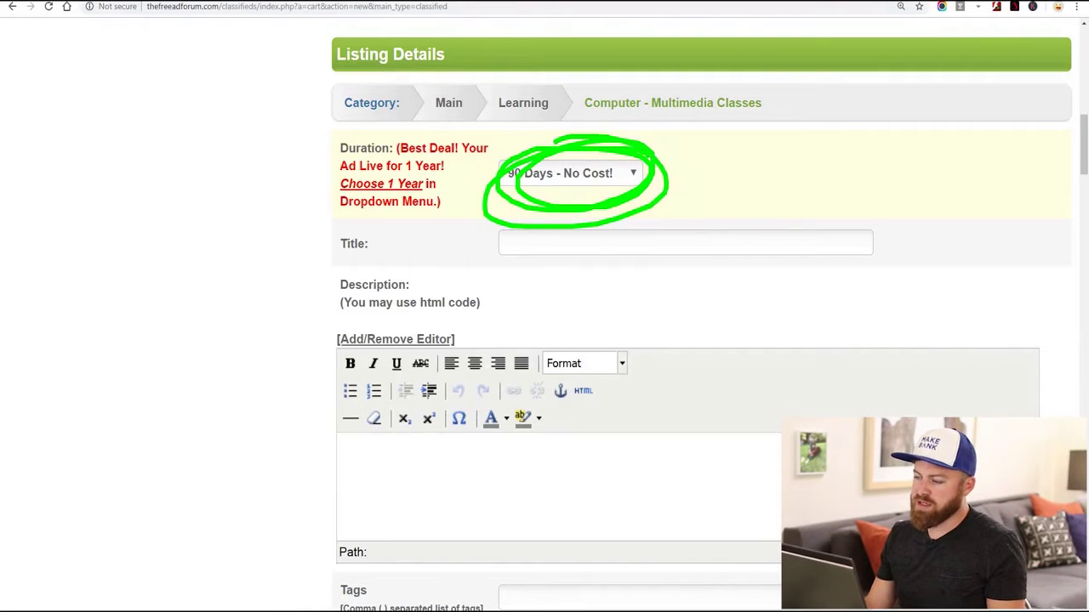
Check the available ad durations and their prices, leaving 90 Days - No Cost! selected.
key("Escape")
left_click(568, 174)
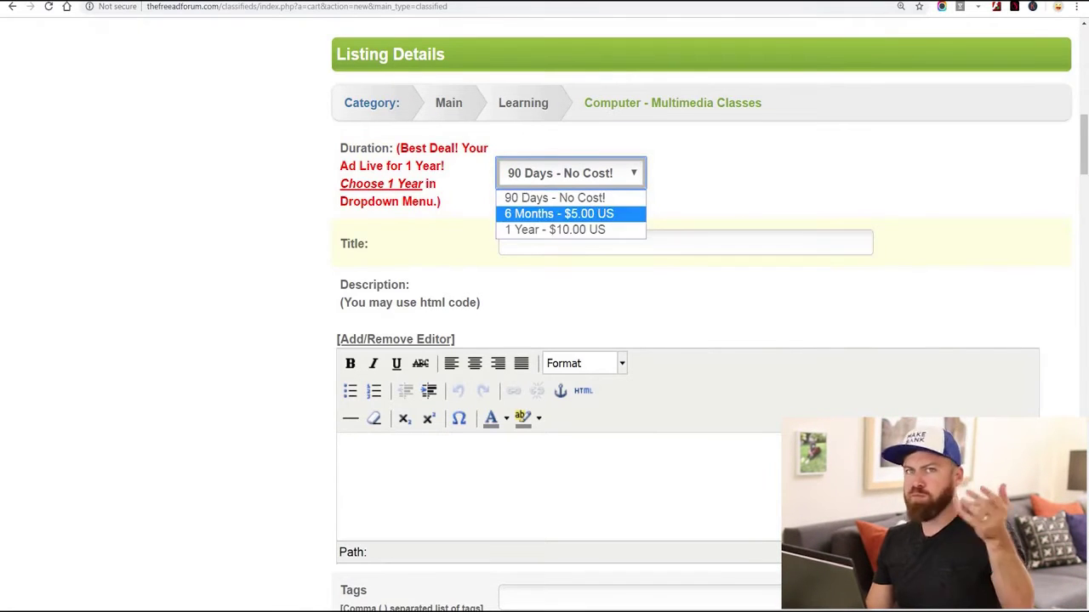
key("Escape")
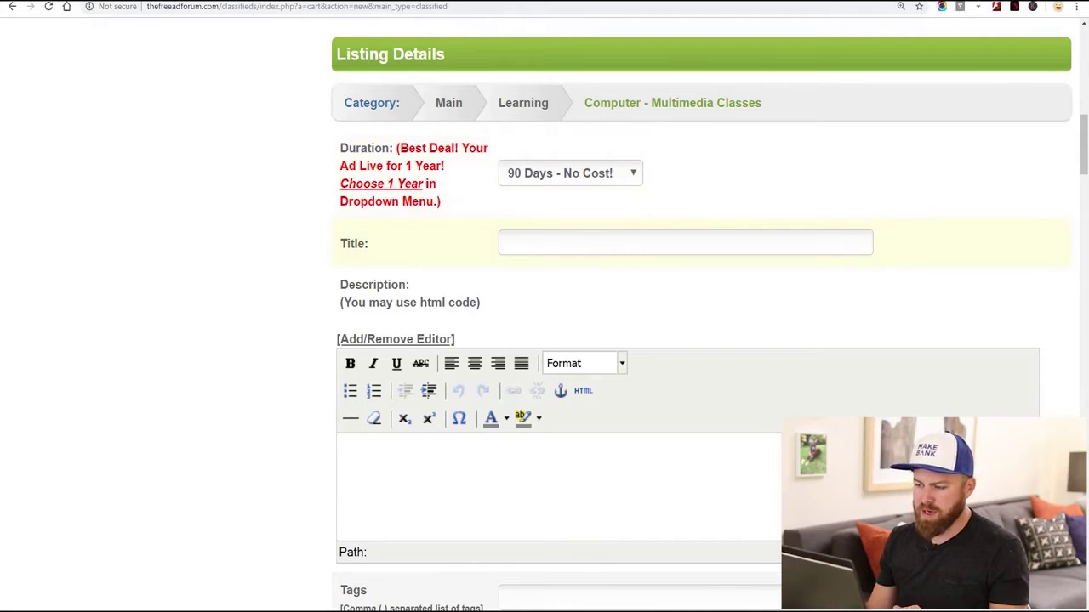
Switch to Notepad and compare the prepared title ideas for the ad.
left_click(685, 243)
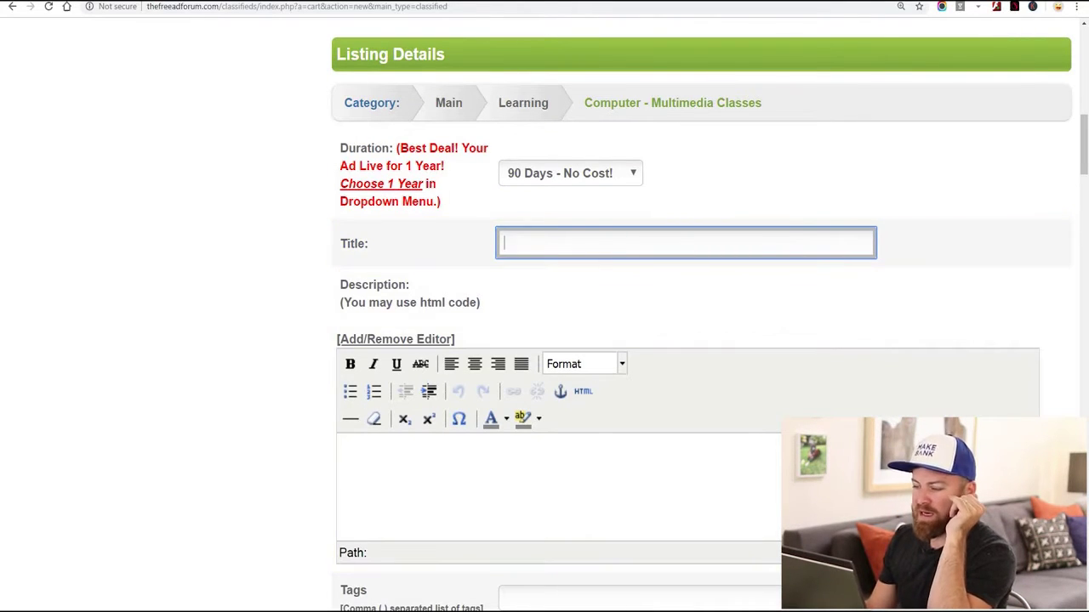
key("alt+Tab")
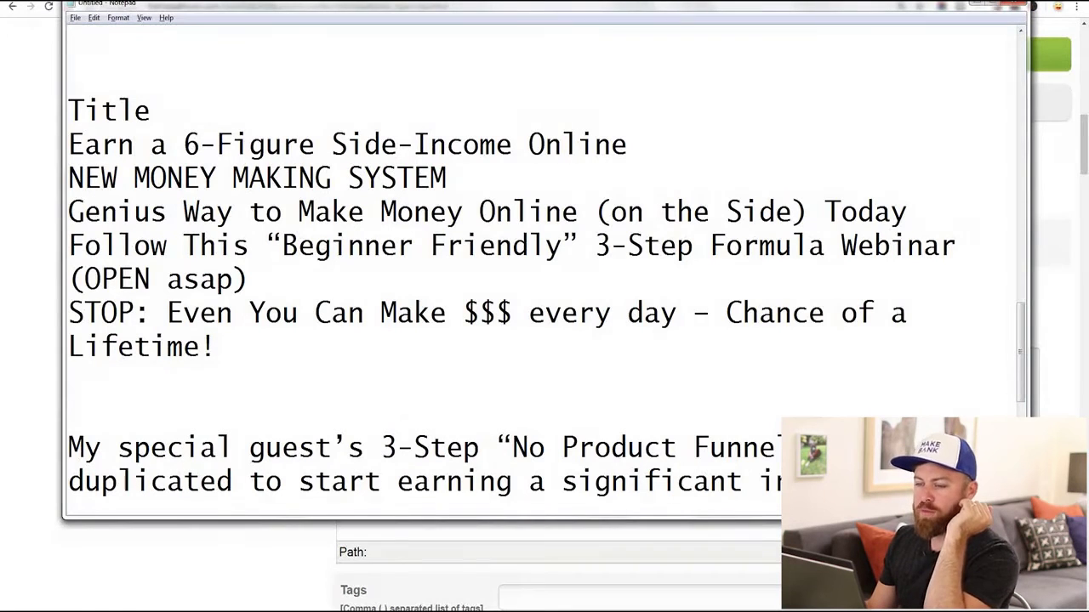
left_click_drag(83, 145, 446, 178)
left_click(579, 144)
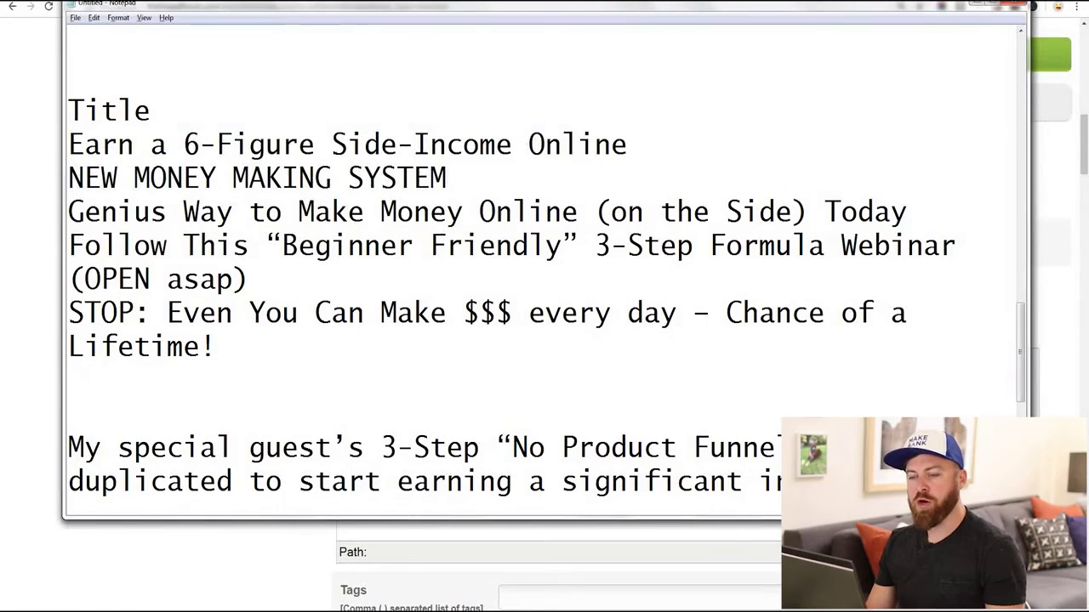
left_click_drag(69, 144, 628, 145)
left_click_drag(446, 178, 907, 212)
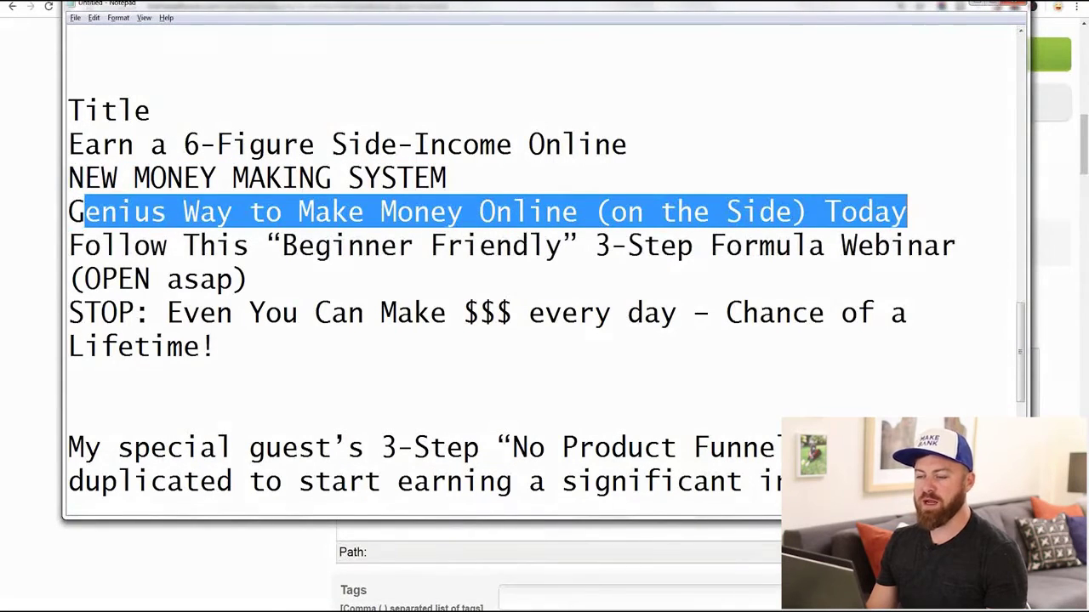
left_click_drag(68, 246, 249, 280)
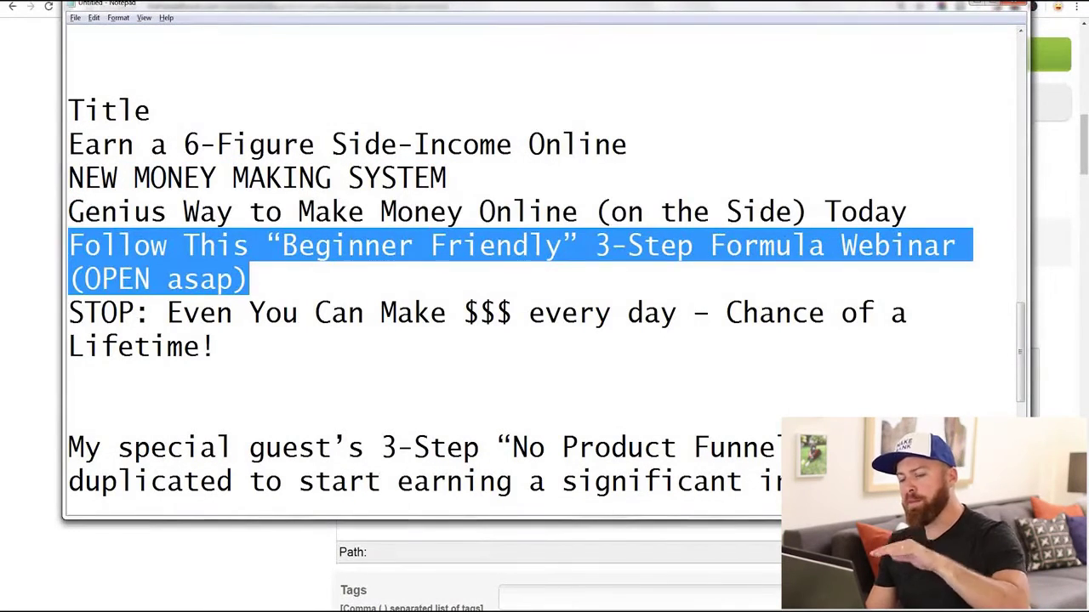
left_click(216, 346)
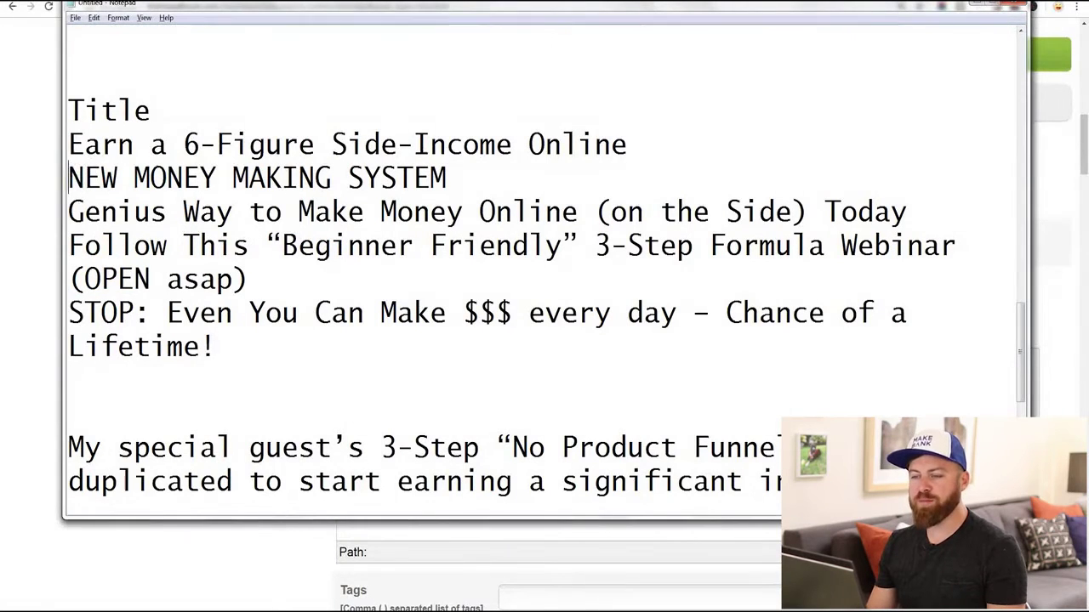
Copy "Earn a 6-Figure Side-Income Online" from Notepad into the ad's Title and append "(FREE Training!!!)".
key("shift+Up")
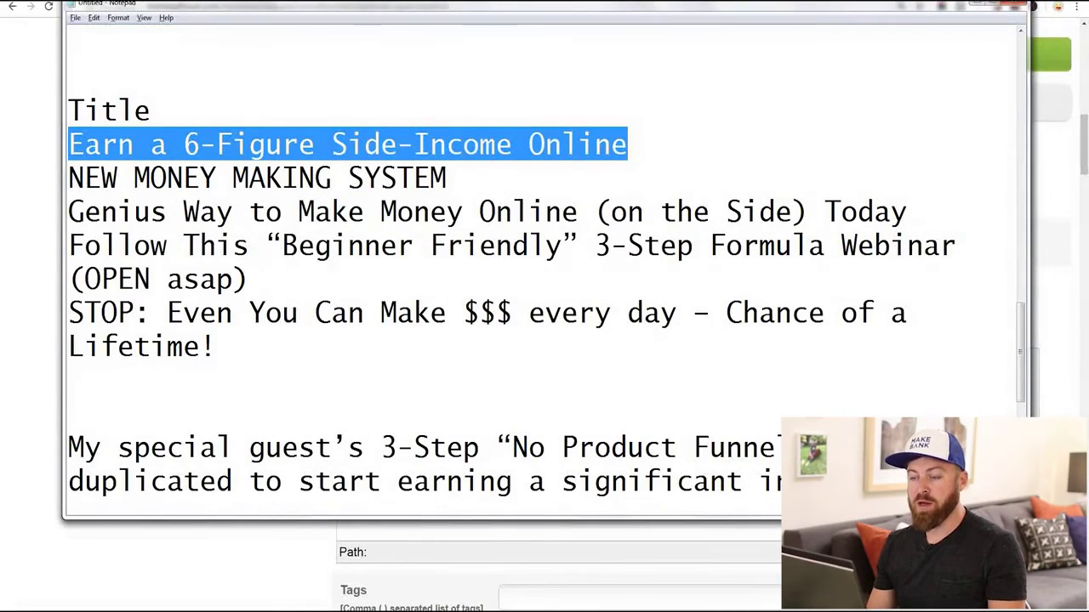
right_click(235, 142)
left_click(263, 181)
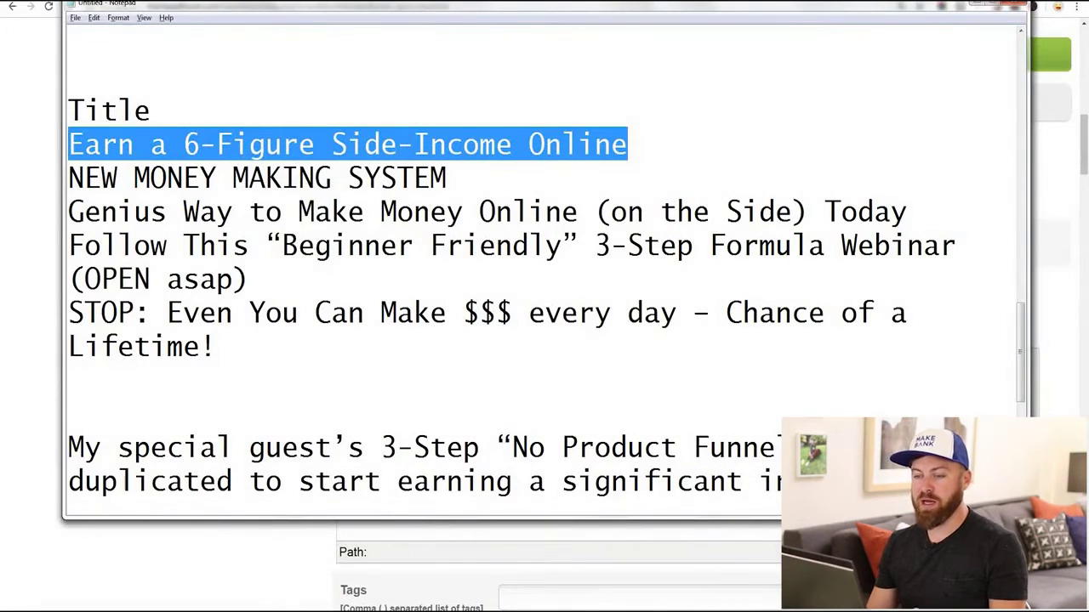
key("alt+Tab")
left_click(686, 242)
key("ctrl+v")
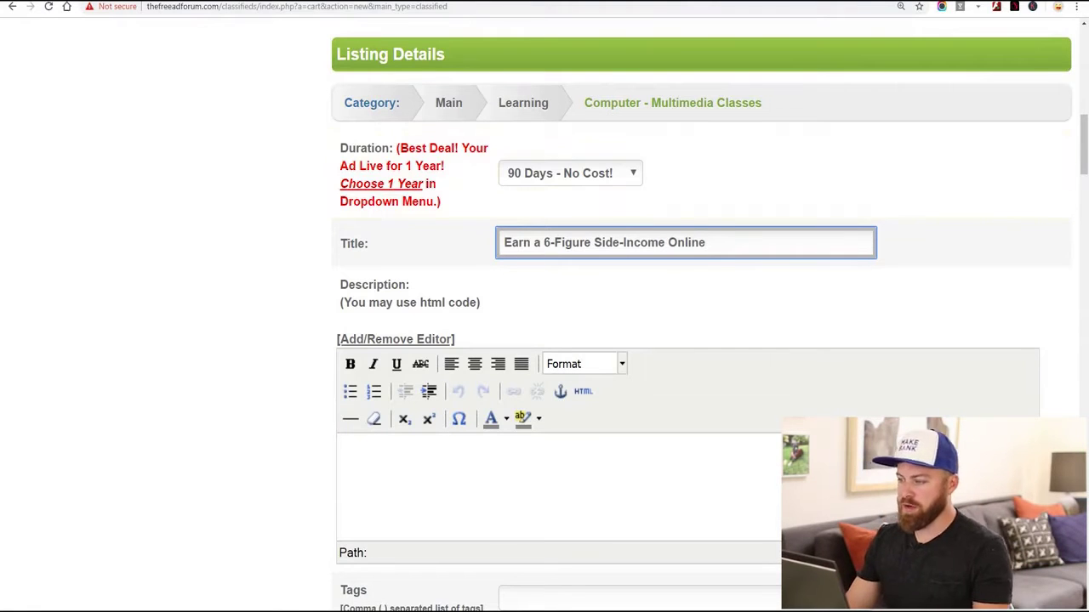
type("(Free Traininh")
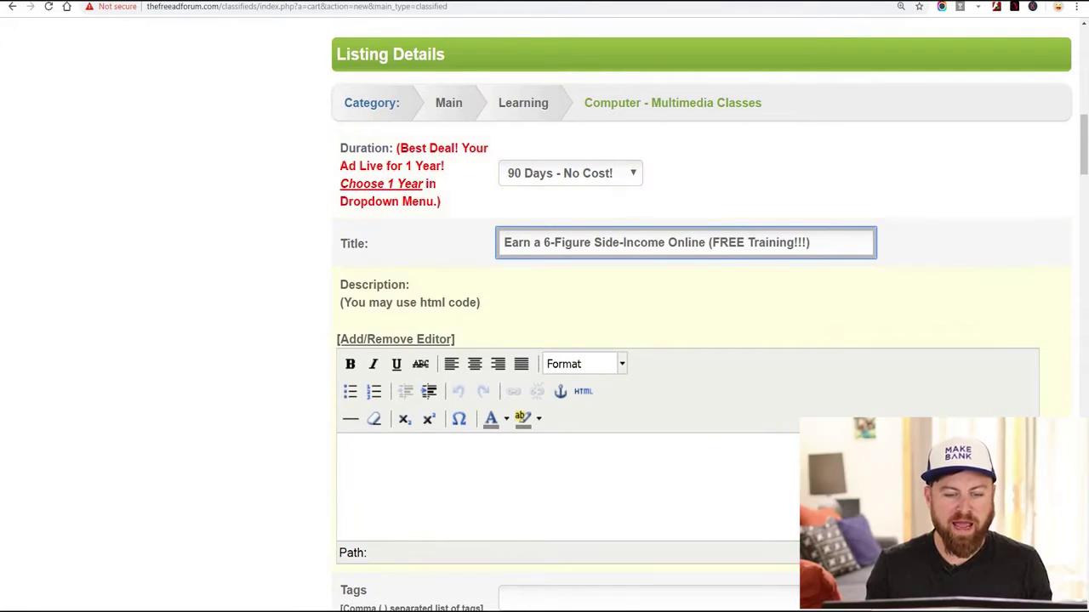
Copy the prepared ad text beginning "My special guest's 3-Step" from Notepad for the ad's description.
scroll(687, 366, "down", 2)
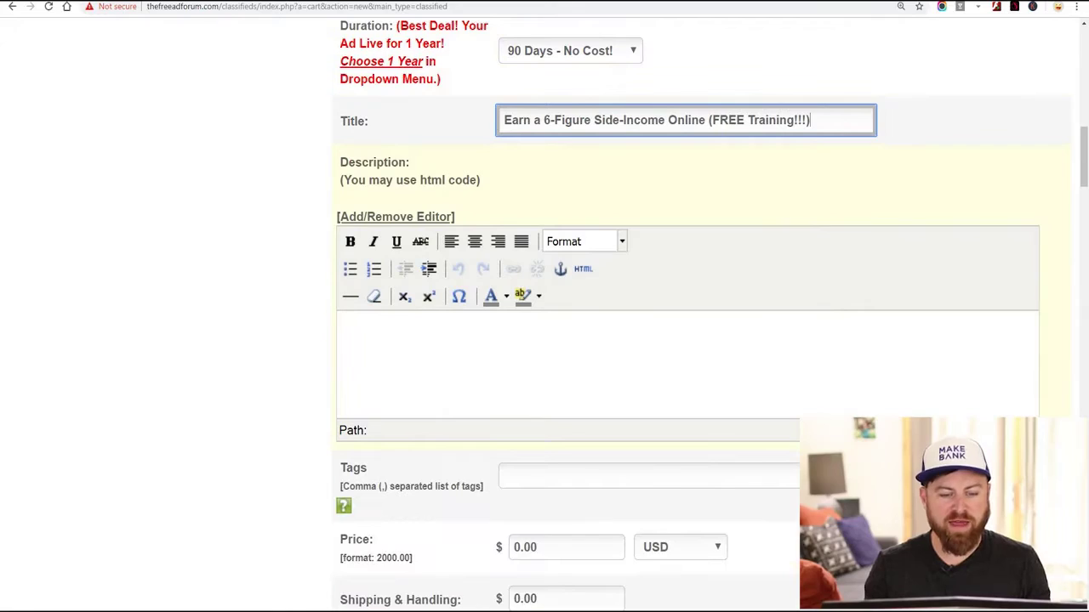
left_click(344, 326)
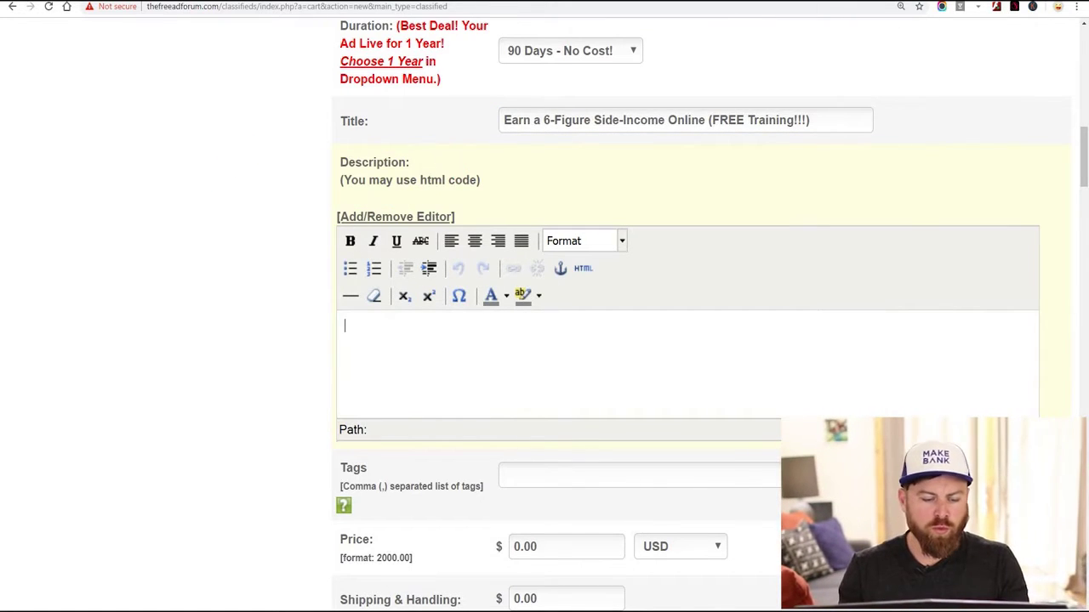
key("alt+Tab")
left_click(215, 346)
scroll(542, 269, "down", 3)
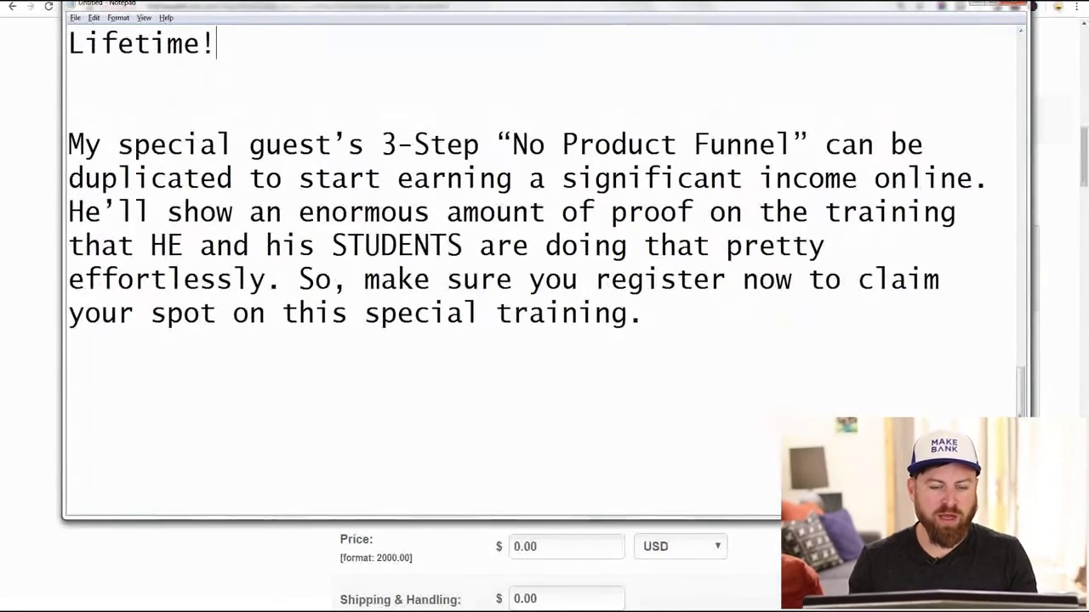
scroll(542, 269, "up", 1)
left_click_drag(68, 245, 70, 449)
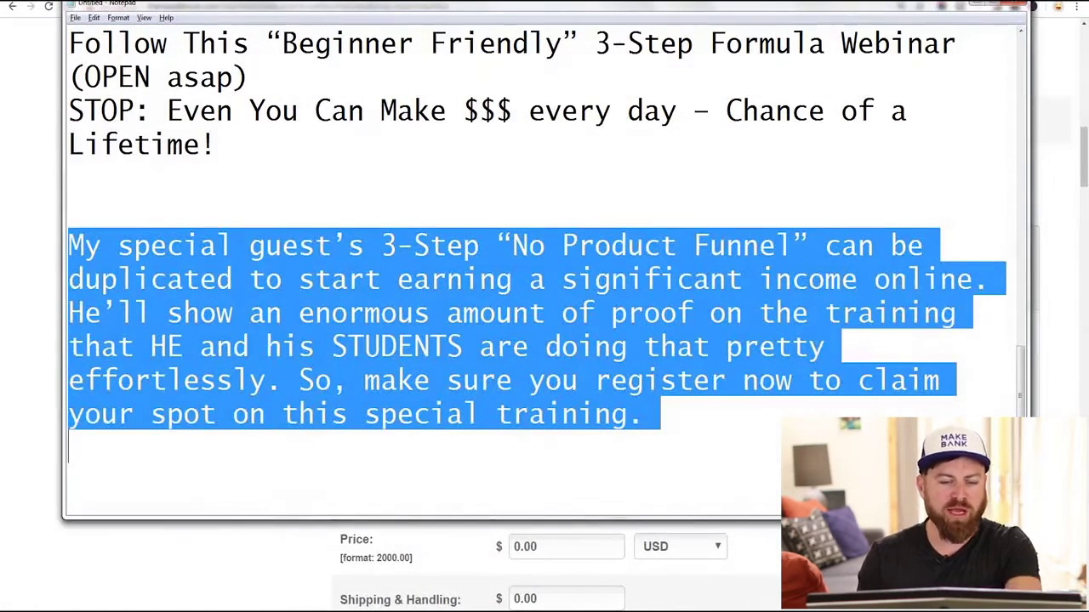
left_click(512, 313)
left_click_drag(659, 424, 68, 245)
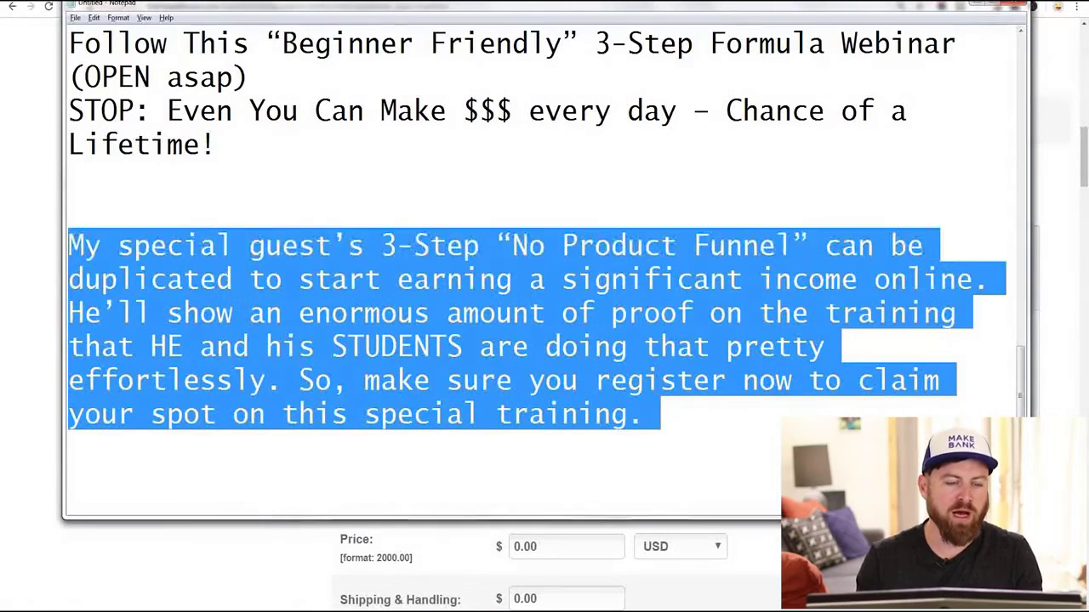
right_click(137, 240)
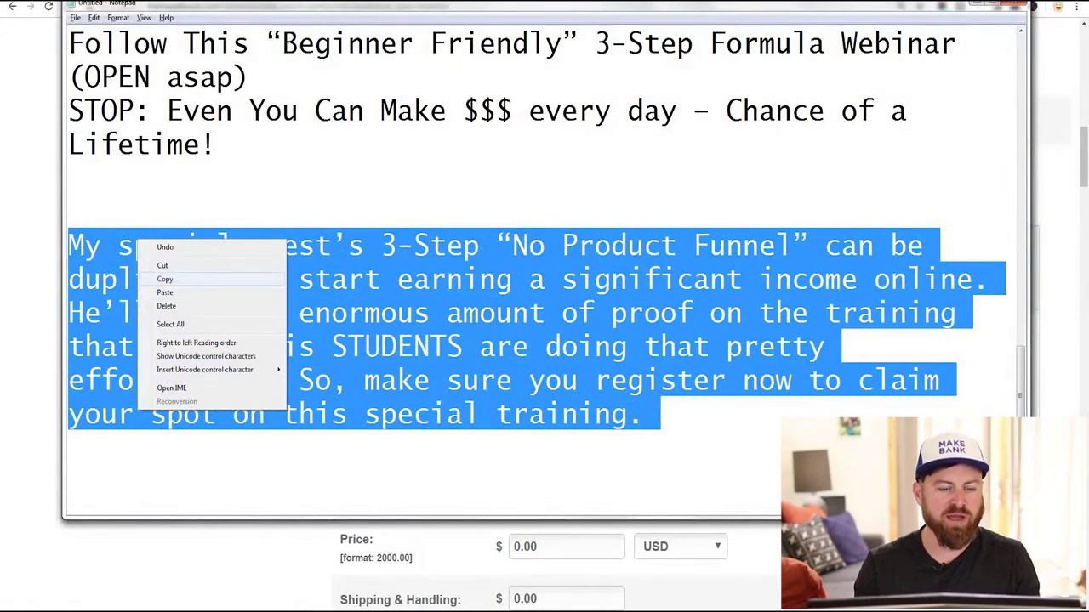
left_click(165, 279)
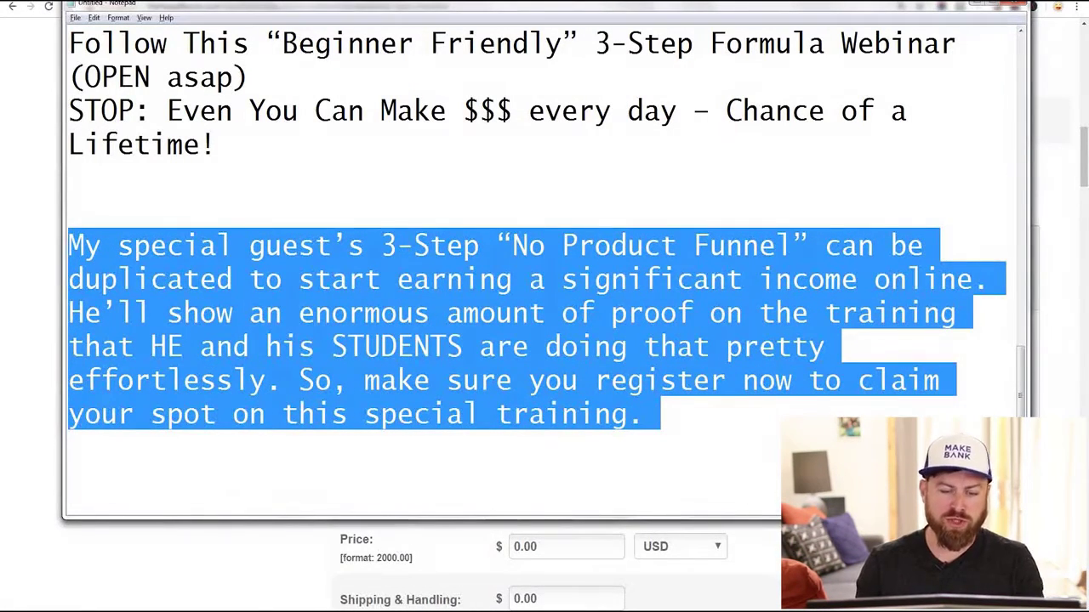
Review the promotional material on the Super Affiliate System affiliate page, down to the YouTube video swipes.
left_click(757, 277)
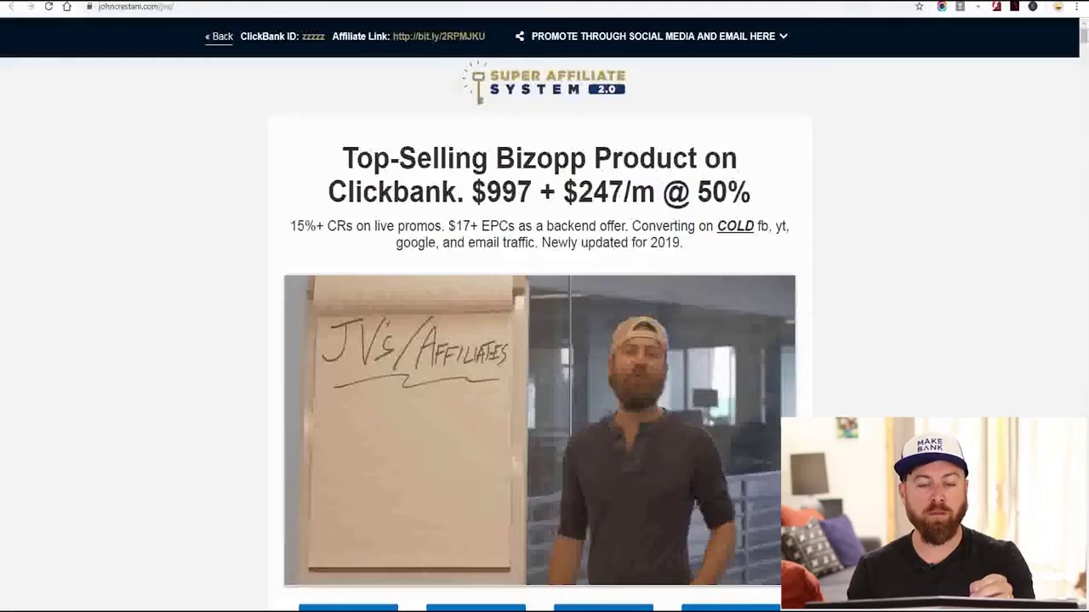
scroll(545, 341, "down", 10)
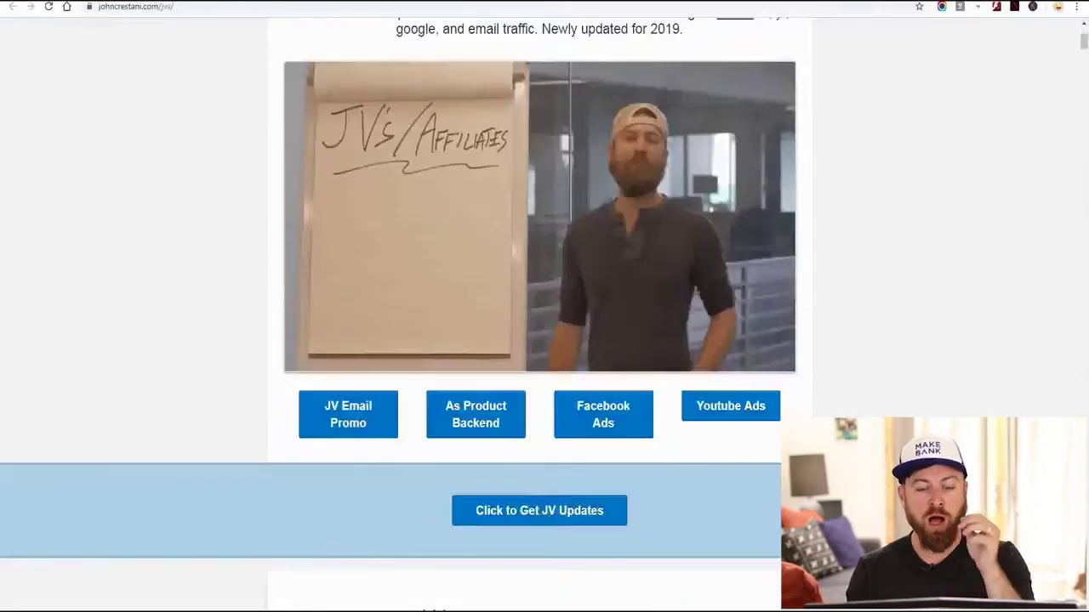
scroll(540, 340, "down", 5)
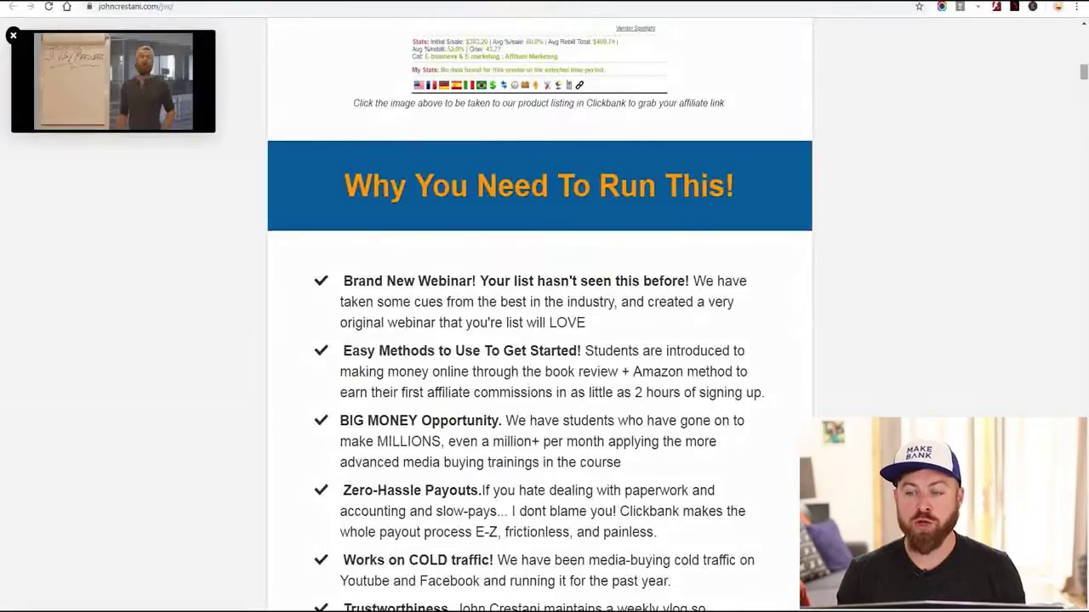
scroll(540, 340, "down", 15)
scroll(540, 340, "up", 12)
scroll(540, 341, "down", 1)
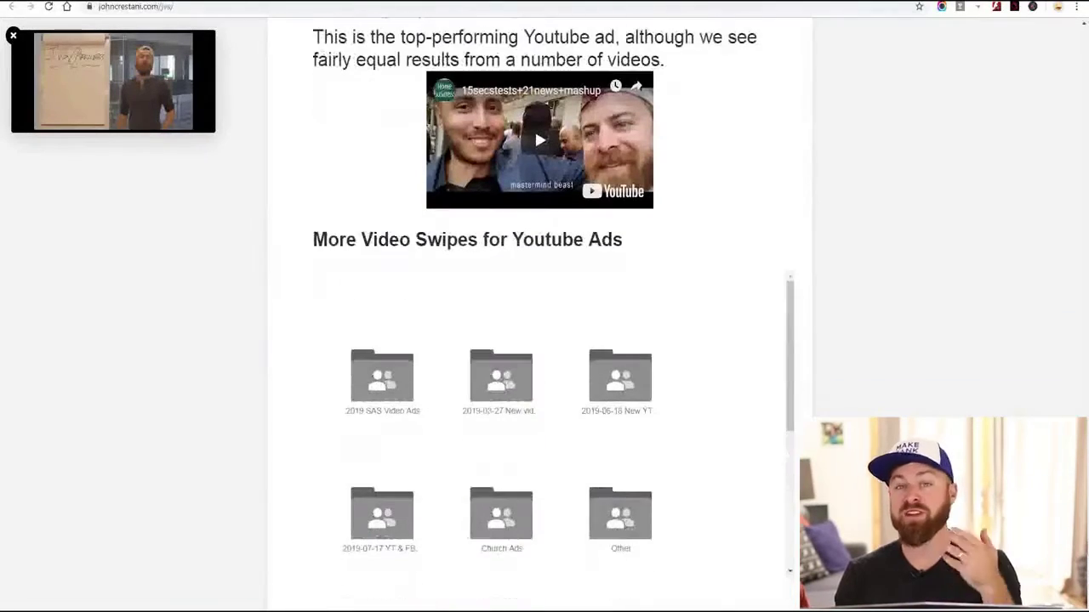
scroll(540, 340, "down", 2)
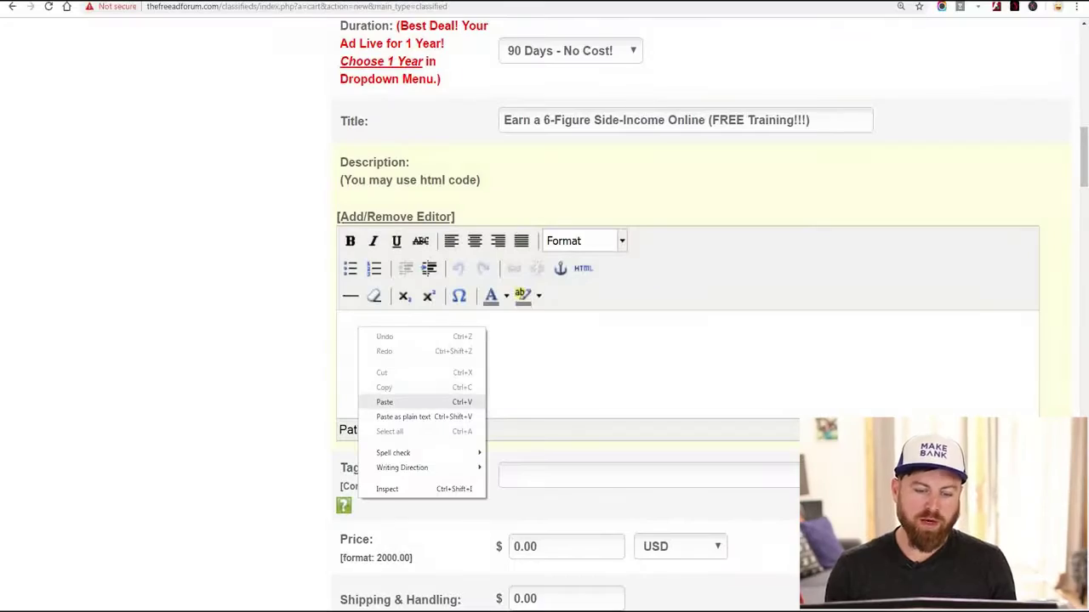
Paste the copied text into the ad's Description and add the line "Signup for the free training HERE" below it.
left_click(384, 401)
key("ctrl+a")
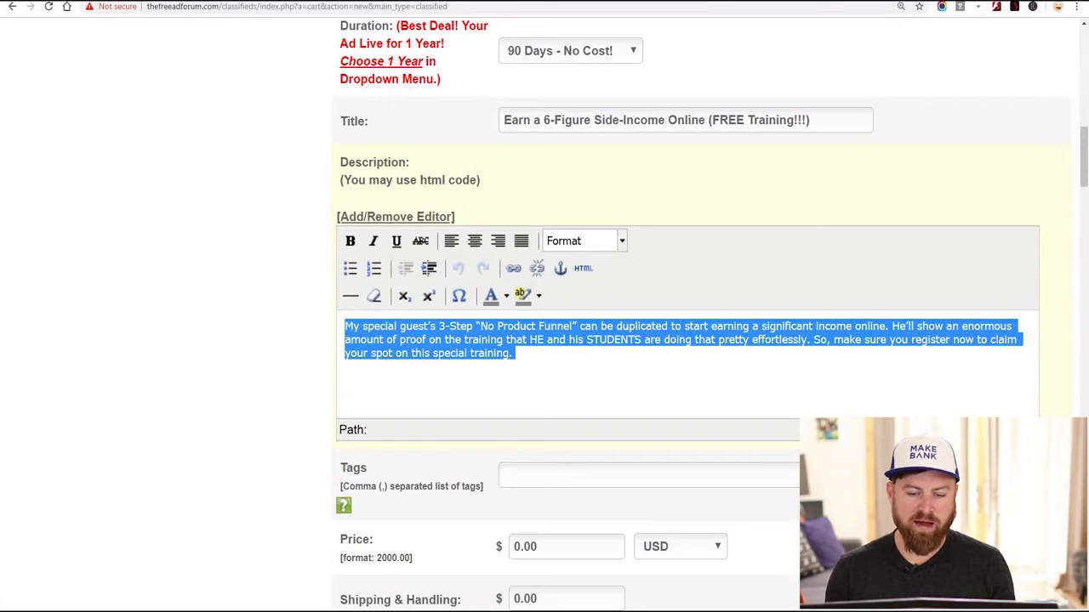
left_click(514, 353)
key("Return")
type("Signup for the gf")
key("BackSpace")
key("BackSpace")
type("free training HER")
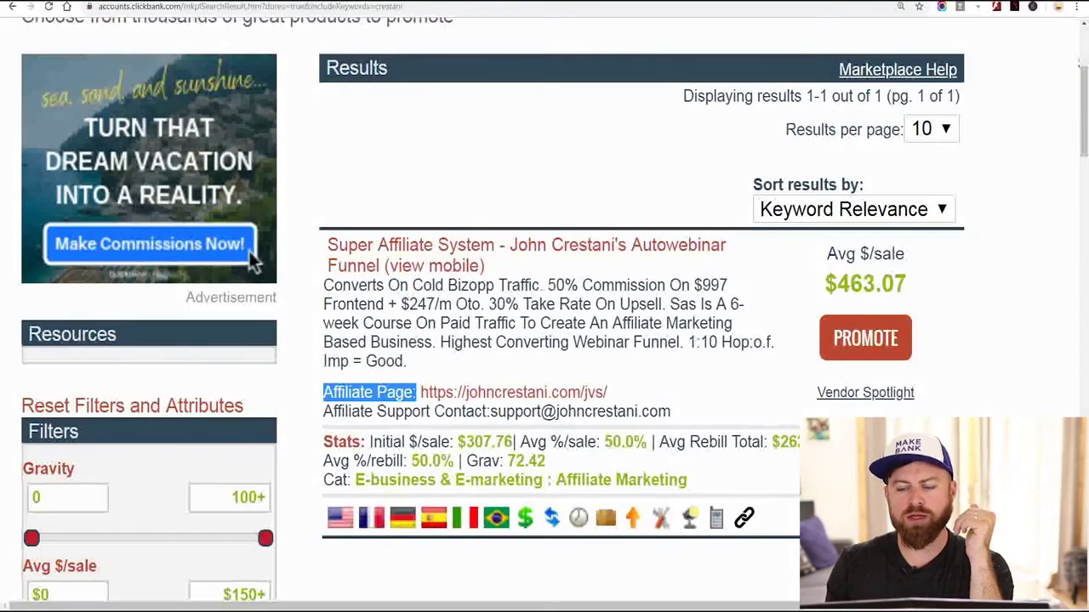
Generate a ClickBank HopLink for Super Affiliate System with the account nickname, tracking ID "freeadforum" and the Default landing page.
scroll(248, 251, "up", 3)
scroll(248, 251, "down", 4)
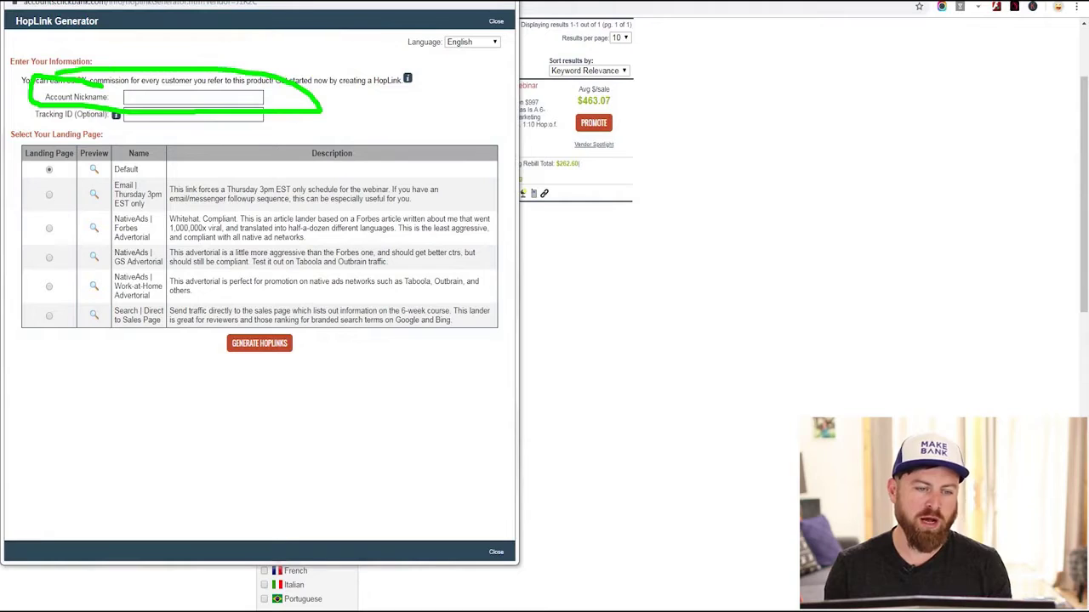
type("lilyloves")
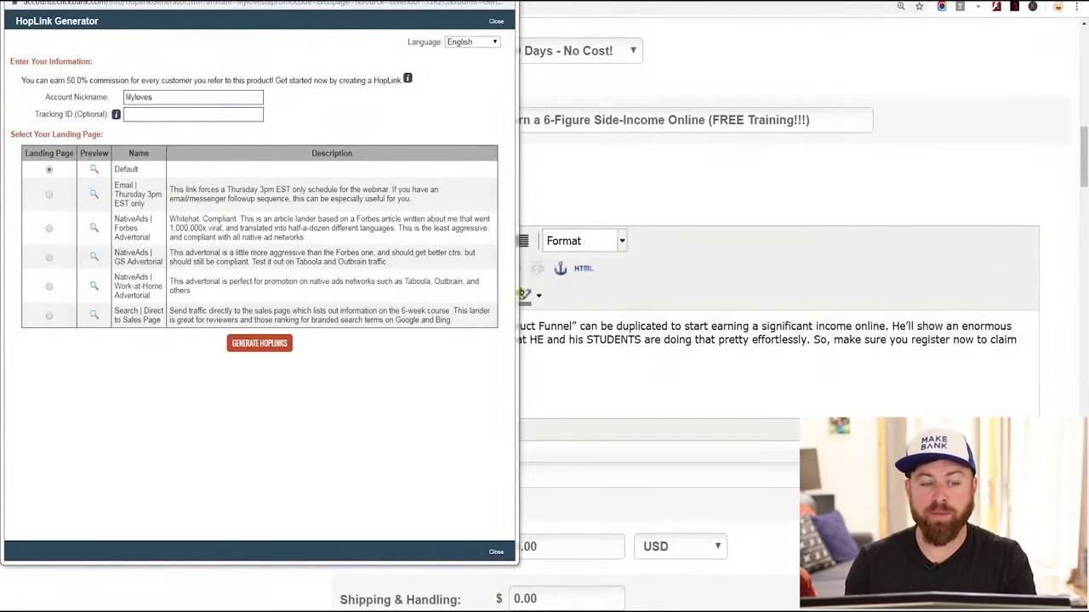
left_click(193, 114)
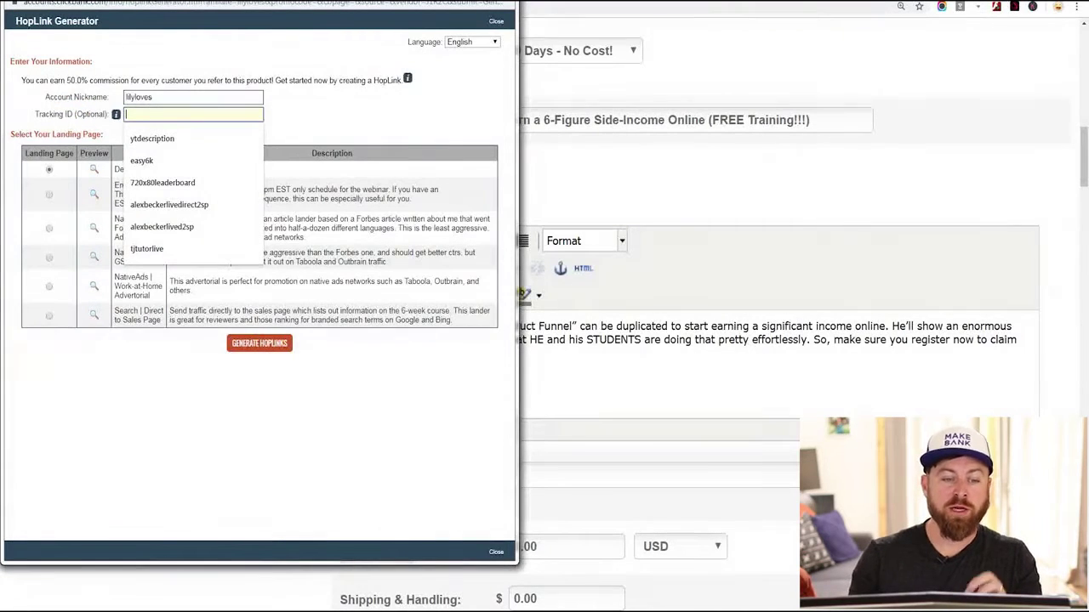
type("ff")
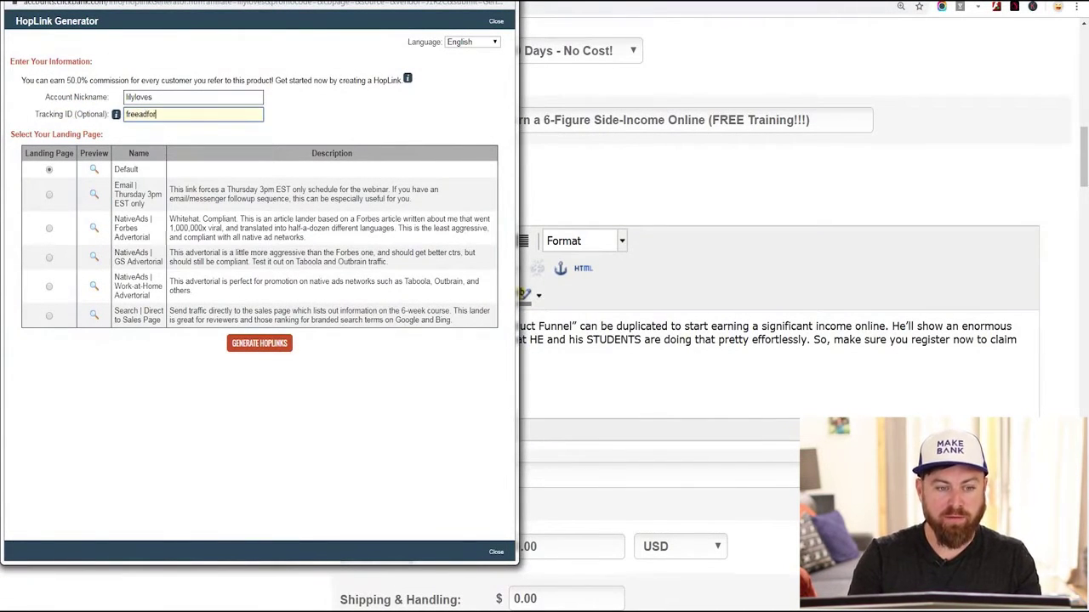
left_click(259, 343)
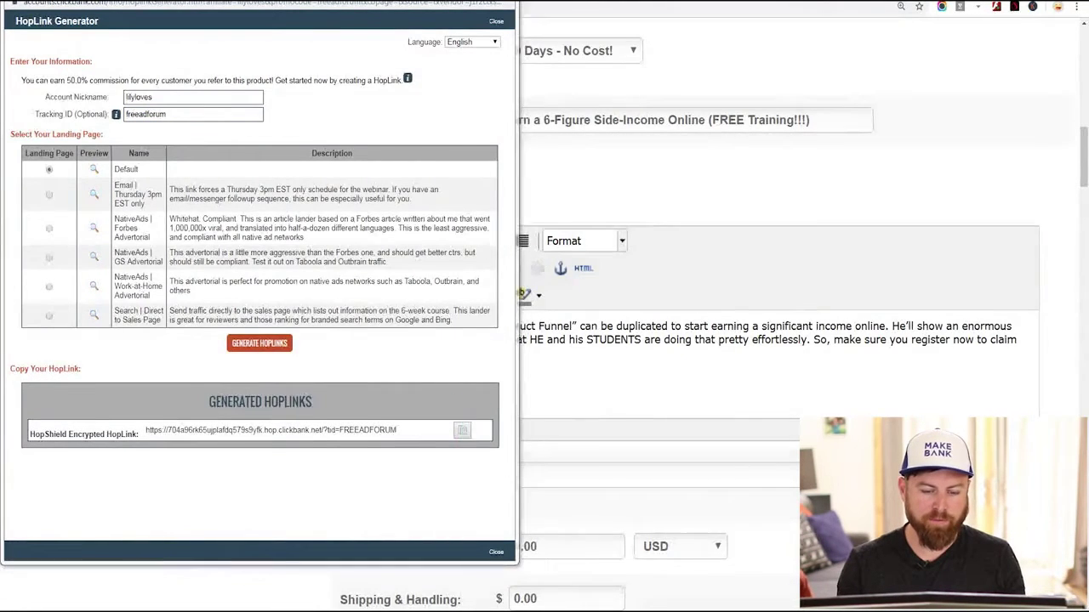
Record the generated HopLink in the Notepad notes under a "Clickbank Link" heading above the titles, with blank lines after it.
key("alt+Tab")
scroll(544, 264, "up", 3)
scroll(544, 255, "down", 1)
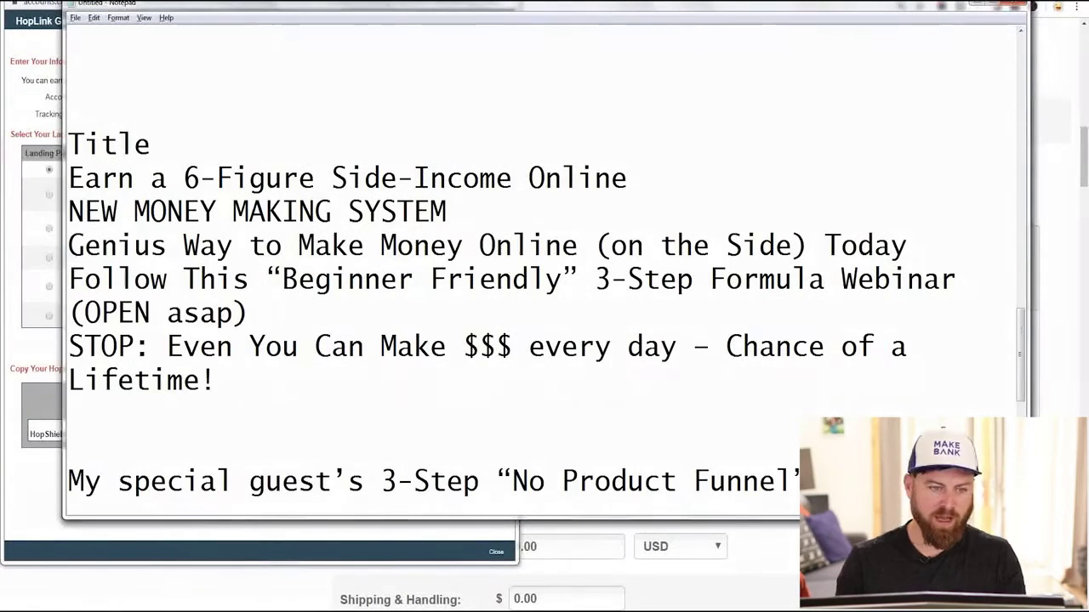
type("ickbank")
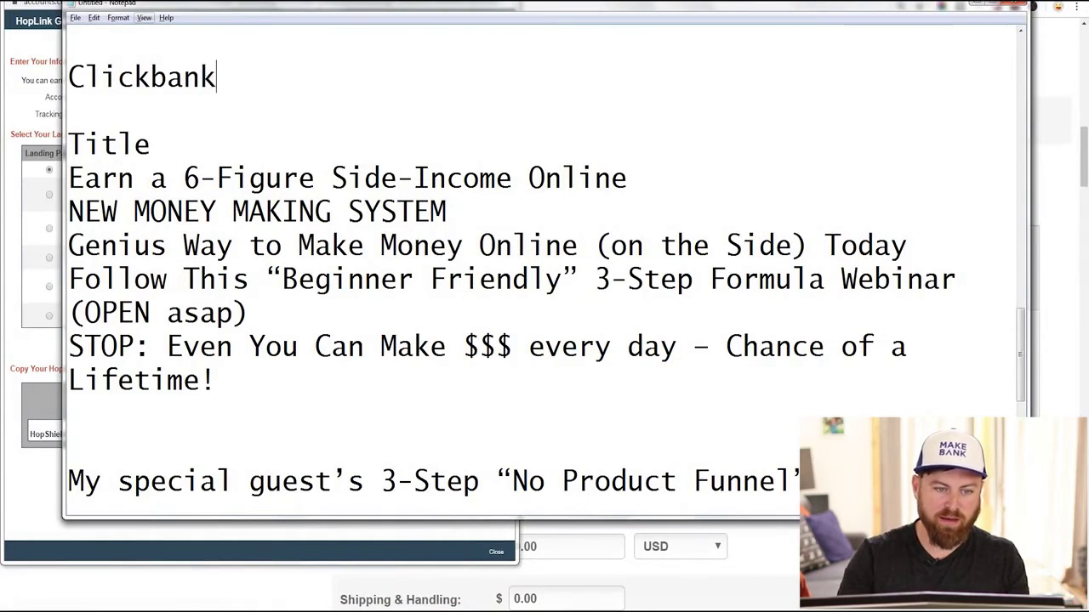
type(" Link")
key("Return")
key("ctrl+v")
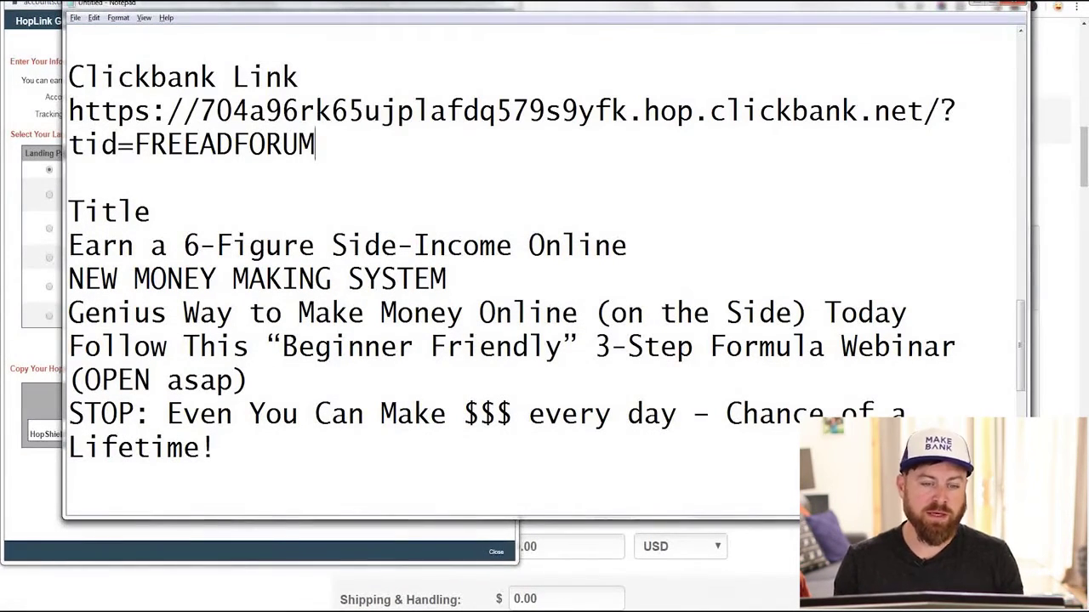
key("Return")
key("Return")
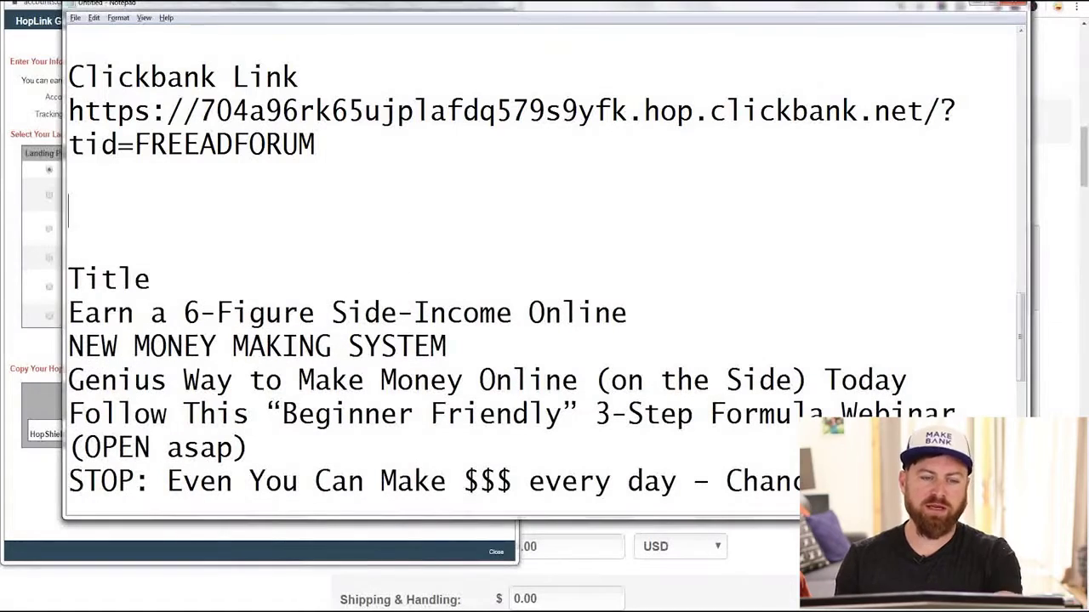
Copy the ClickBank link from the notes and open bitly.com in a new browser tab.
left_click_drag(316, 144, 69, 111)
key("ctrl+c")
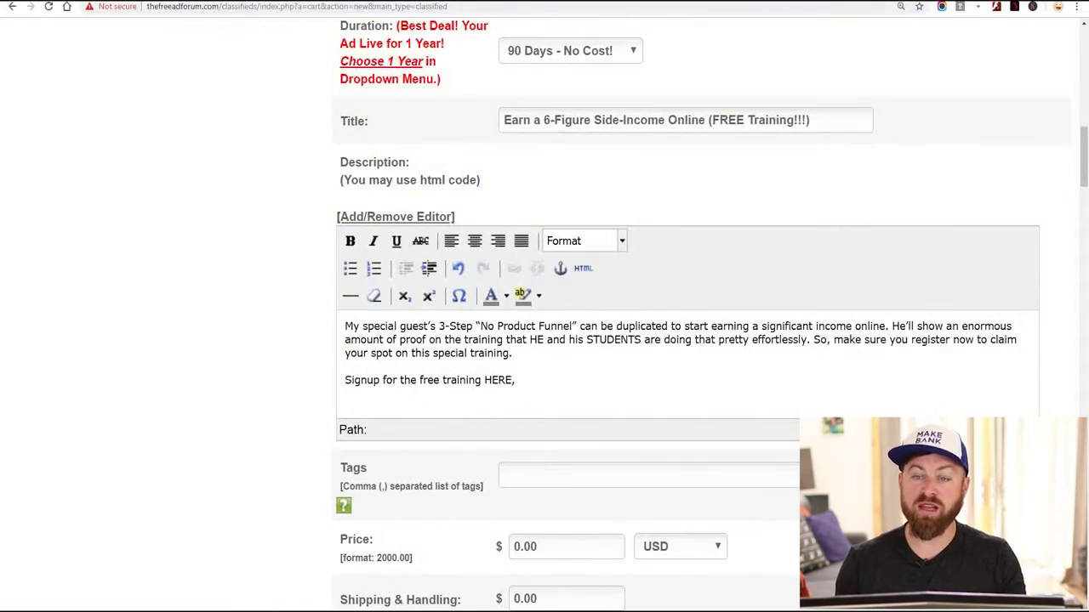
key("ctrl+t")
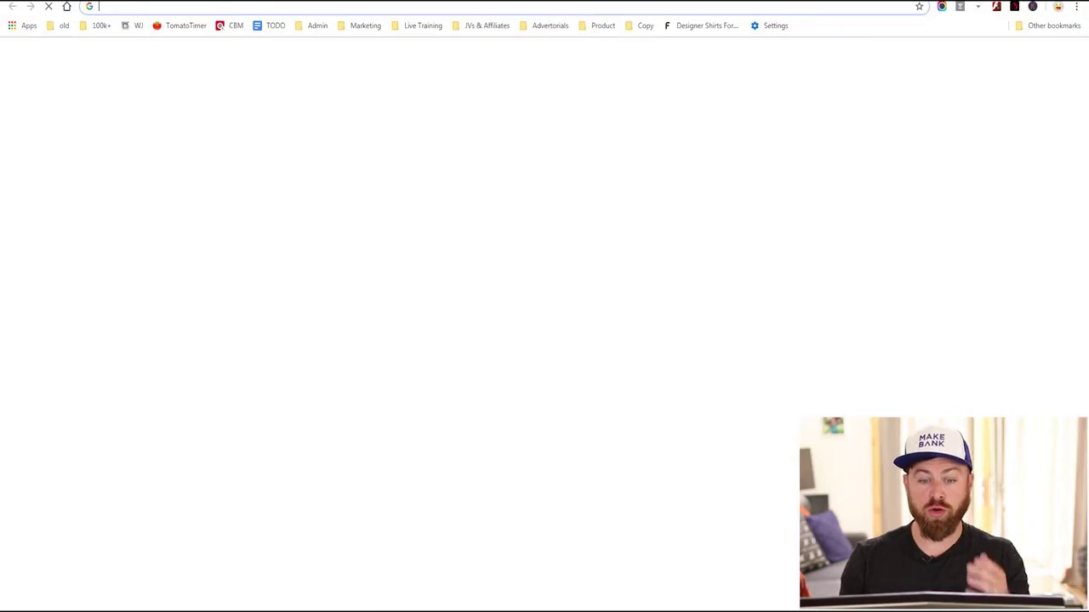
type("bitly.com")
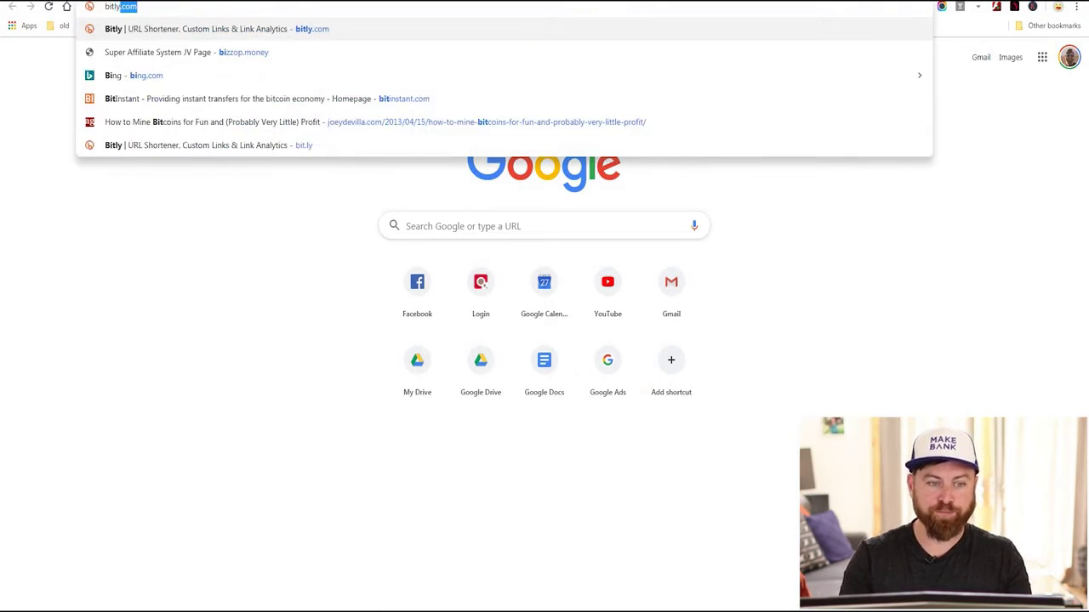
key("Return")
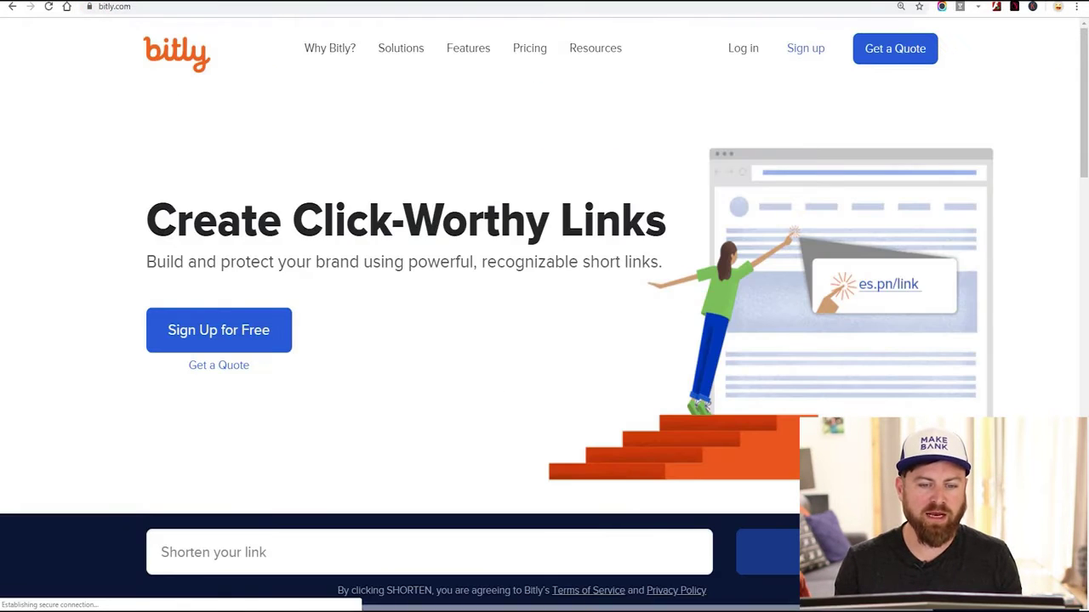
Shorten the copied ClickBank HopLink with Bitly.
key("ctrl+plus")
key("ctrl+plus")
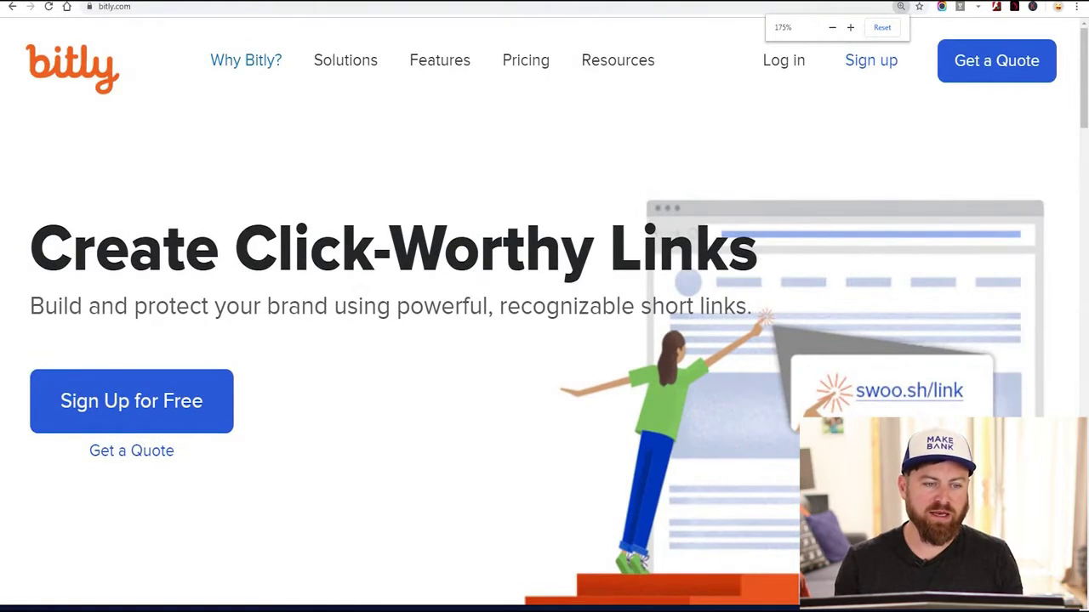
scroll(545, 357, "down", 4)
left_click(74, 296)
right_click(74, 296)
left_click(110, 372)
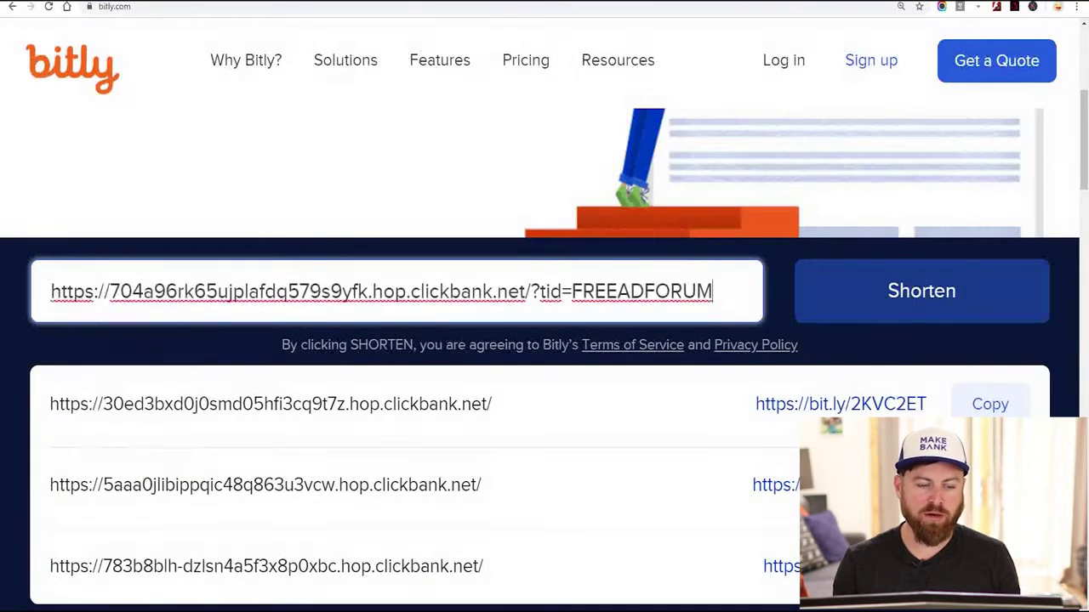
left_click(921, 290)
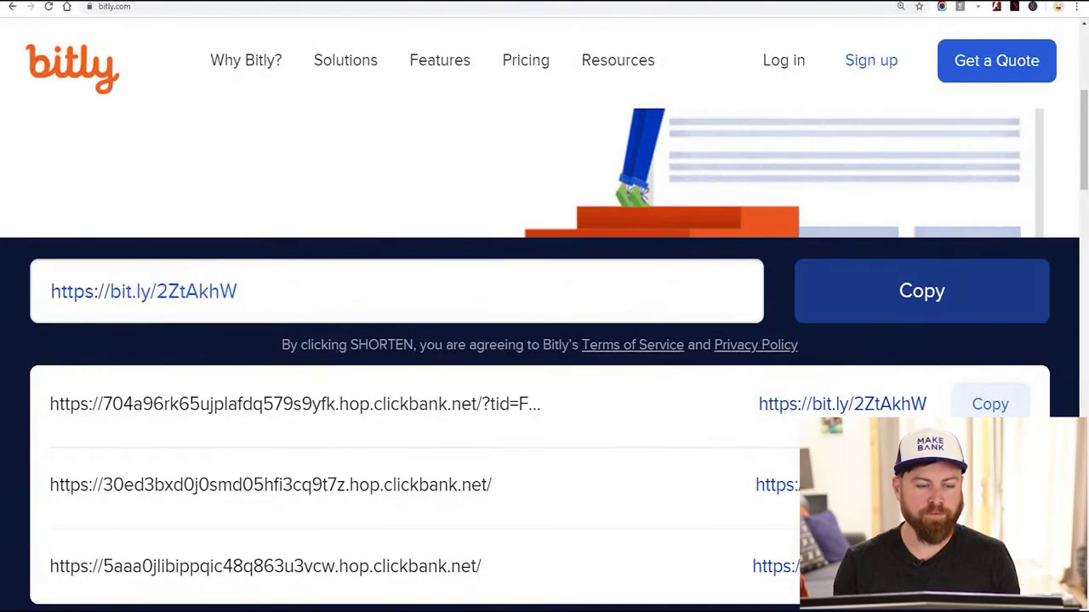
Copy the shortened link and record it in Notepad under a "Short link" heading below the ClickBank link.
left_click(921, 291)
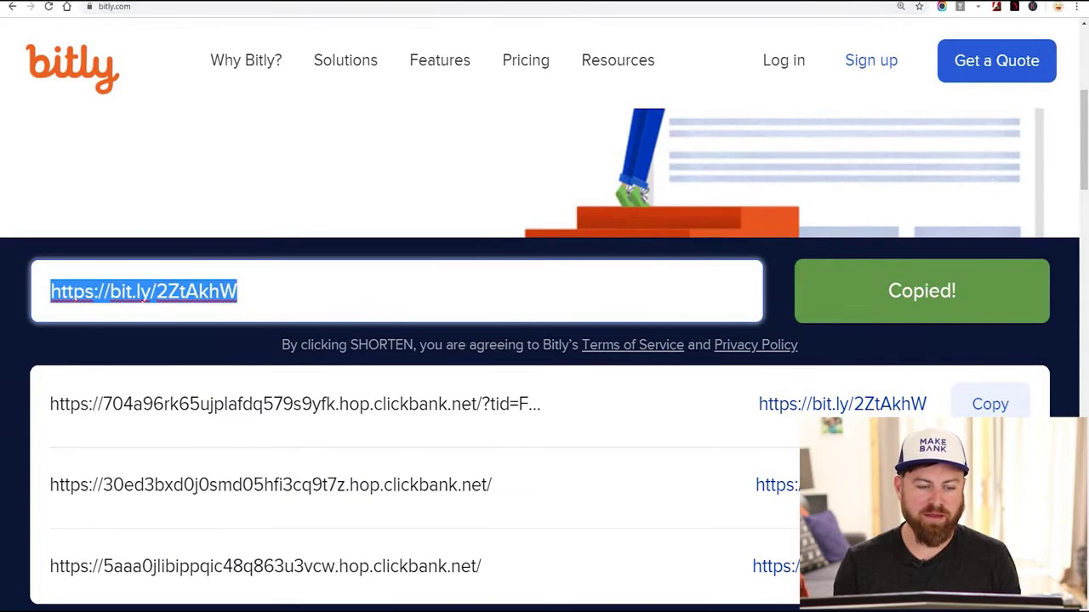
right_click(182, 292)
left_click(213, 315)
key("alt+Tab")
key("Return")
type("Short link")
key("Return")
key("ctrl+v")
key("shift+Home")
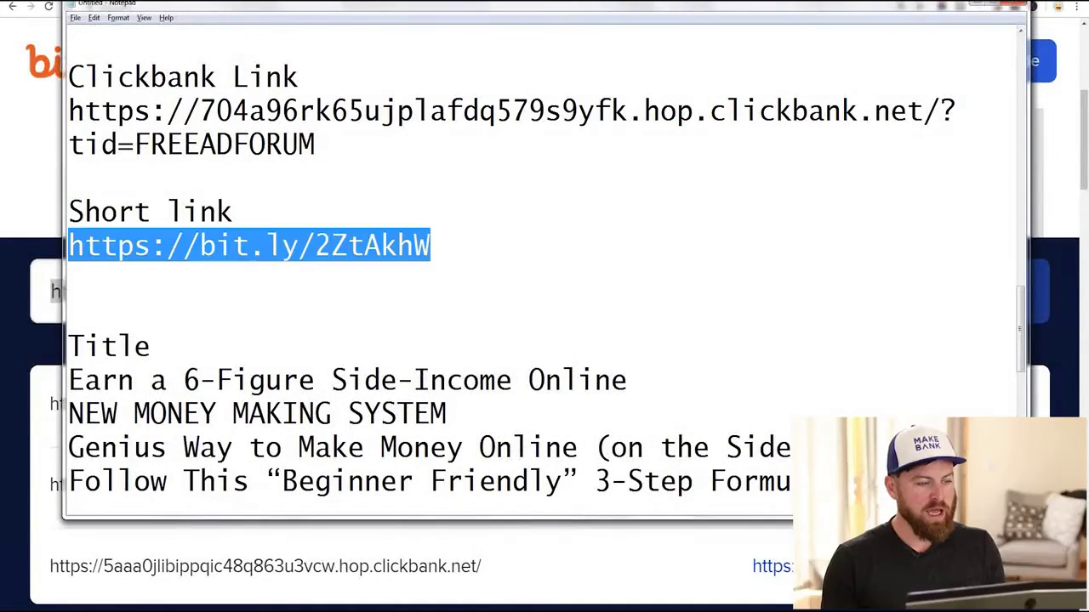
key("alt+Tab")
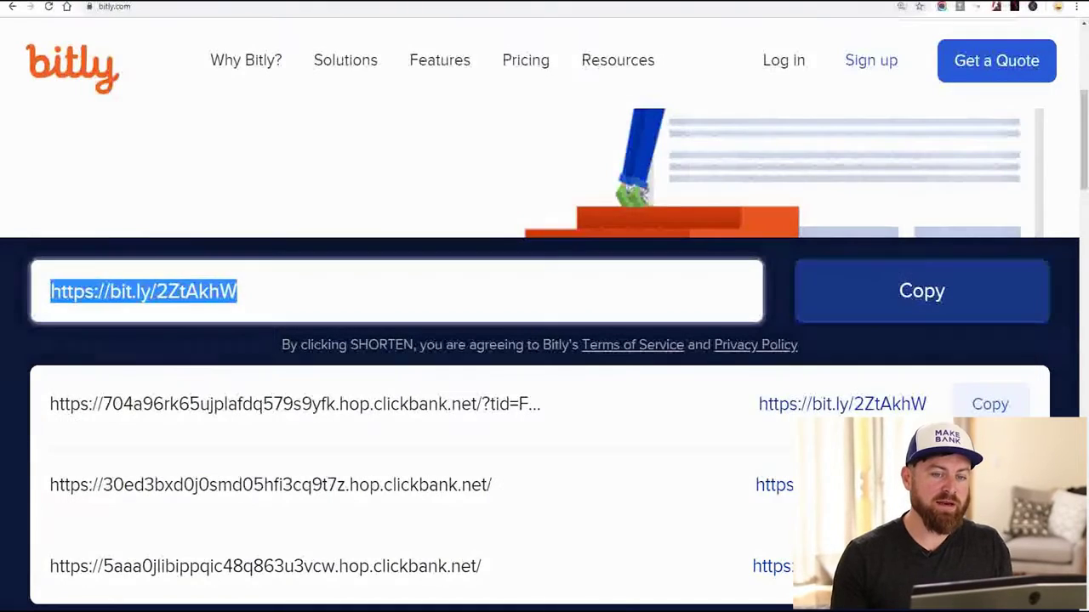
key("ctrl+Tab")
left_click(344, 365)
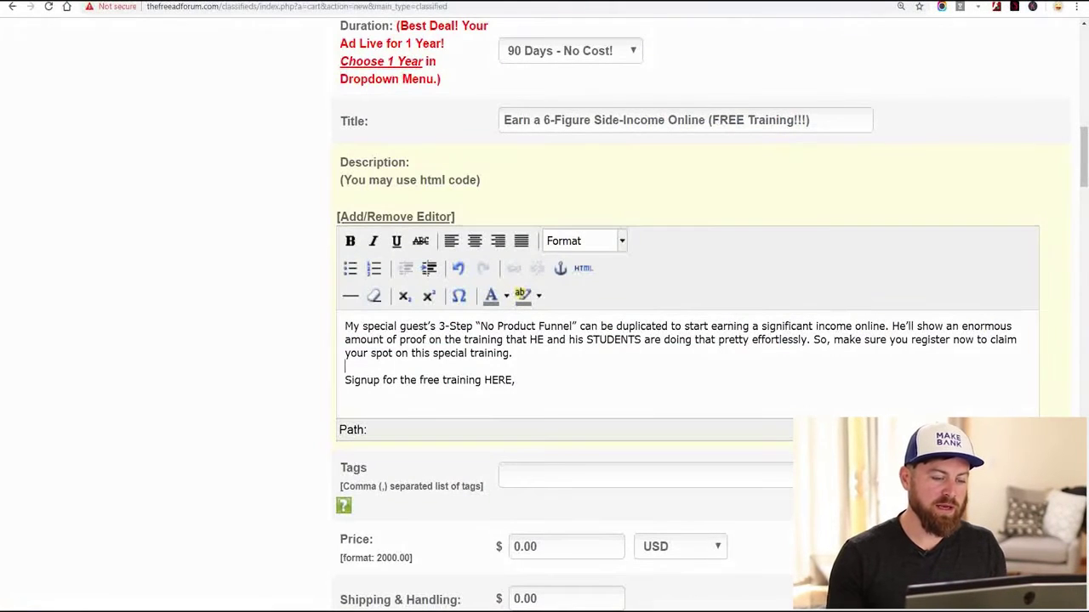
key("ctrl+v")
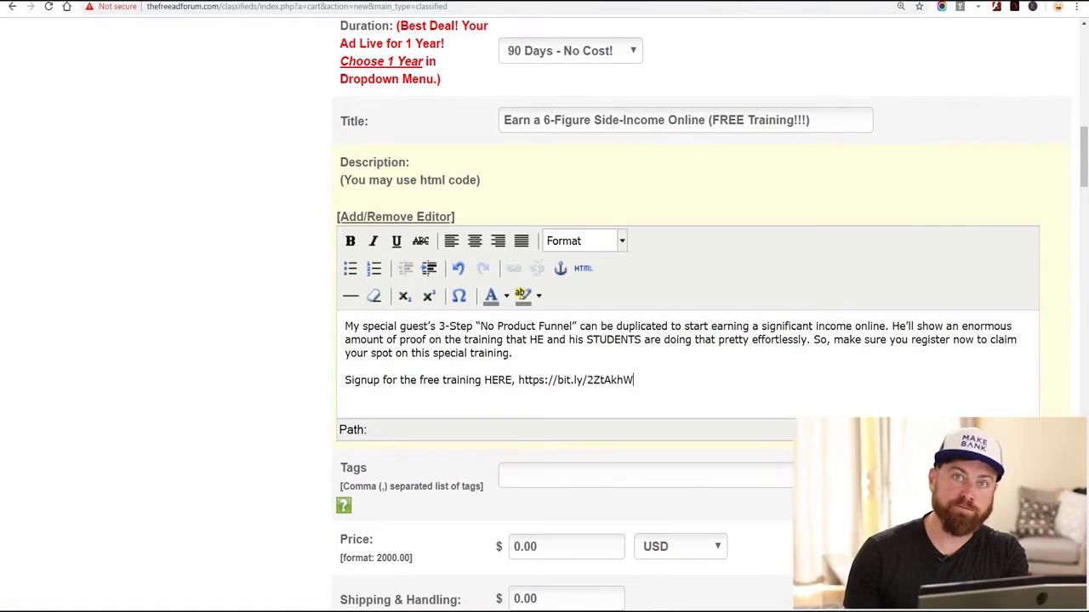
key("ctrl+a")
Enter the ad's tags as "make money,work at home,affiliate marketing".
left_click(505, 474)
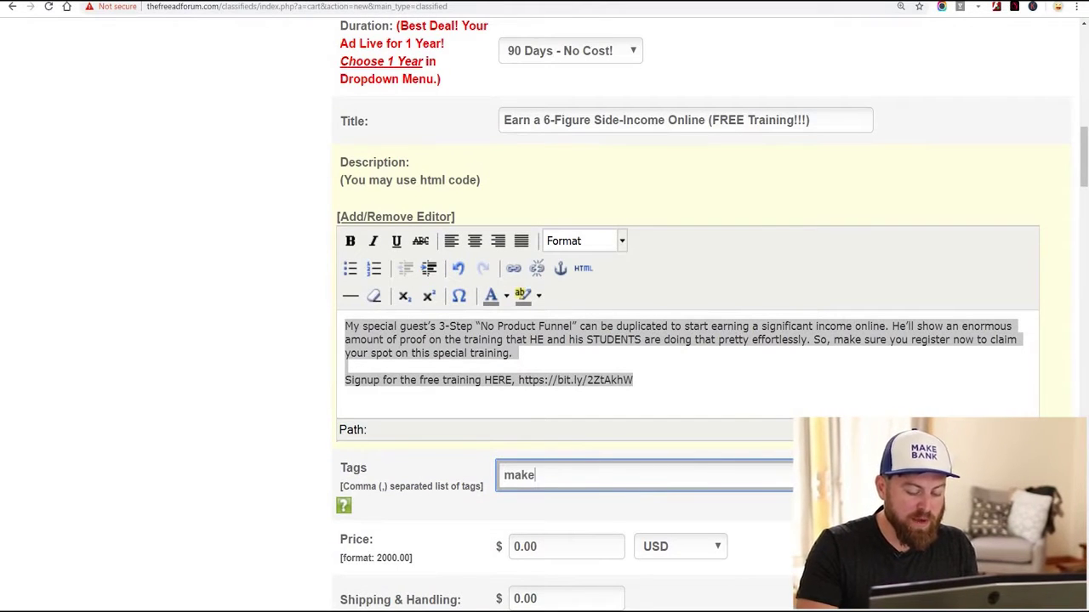
type("make money,work ")
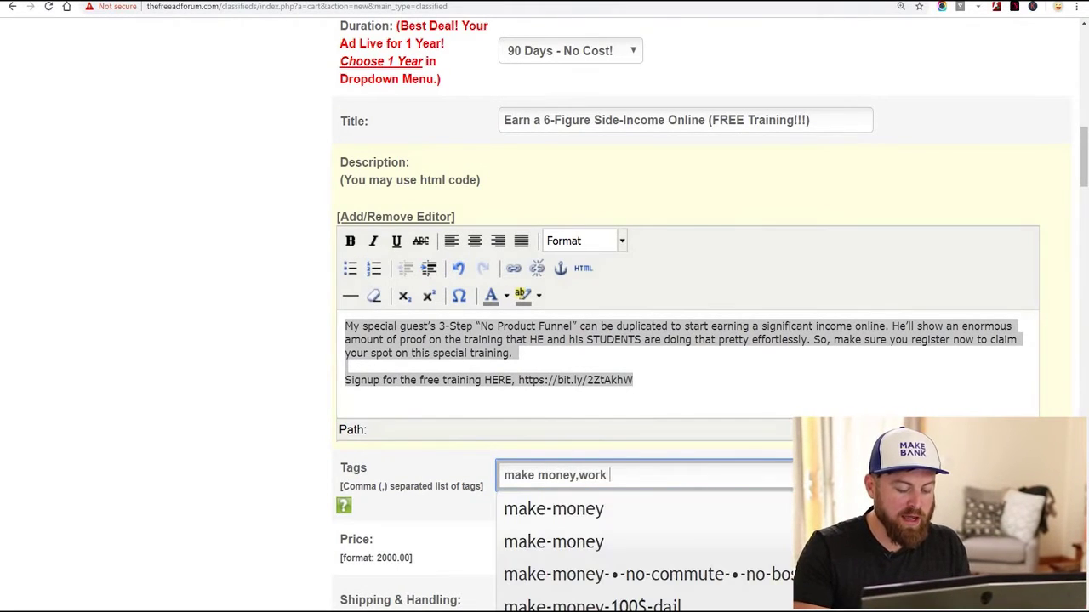
type("at home,a")
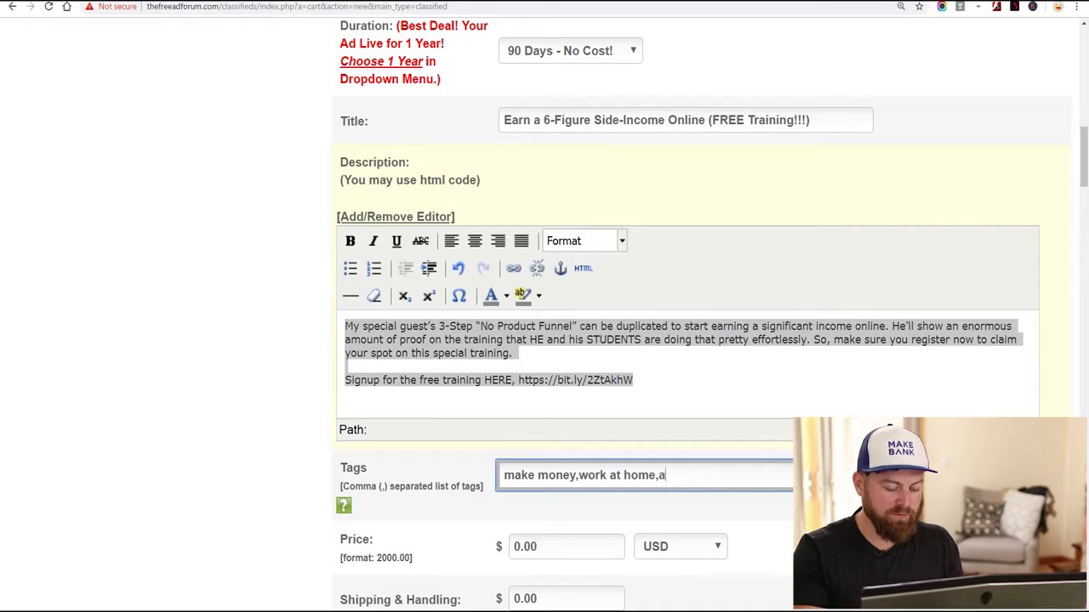
type("ffiliate marketing")
key("Tab")
scroll(545, 366, "down", 3)
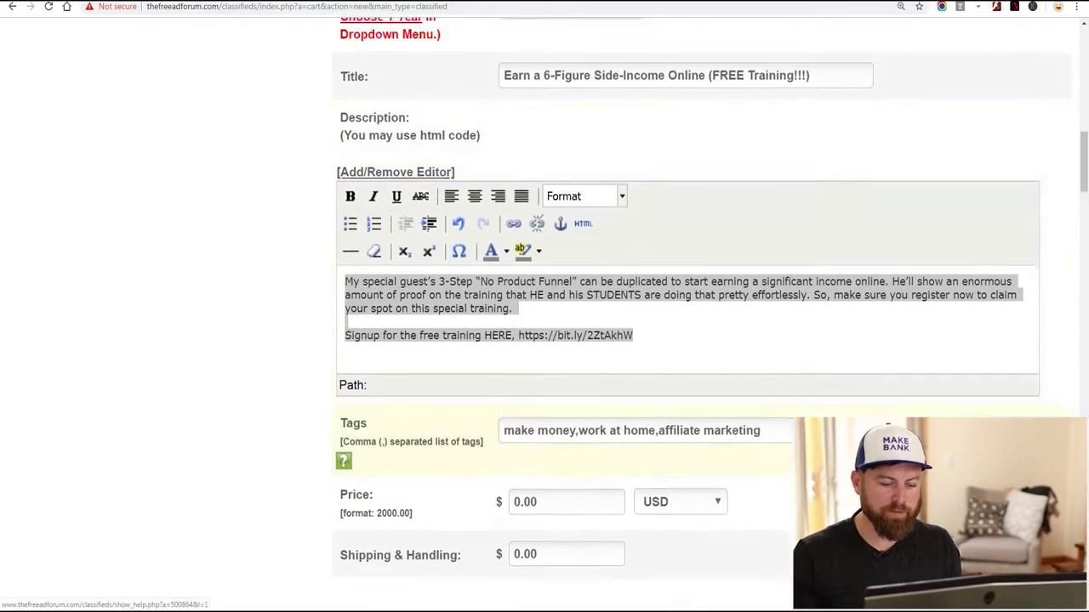
mouse_move(640, 334)
left_mouse_down()
mouse_move(535, 419)
mouse_move(354, 371)
mouse_move(514, 540)
left_mouse_up()
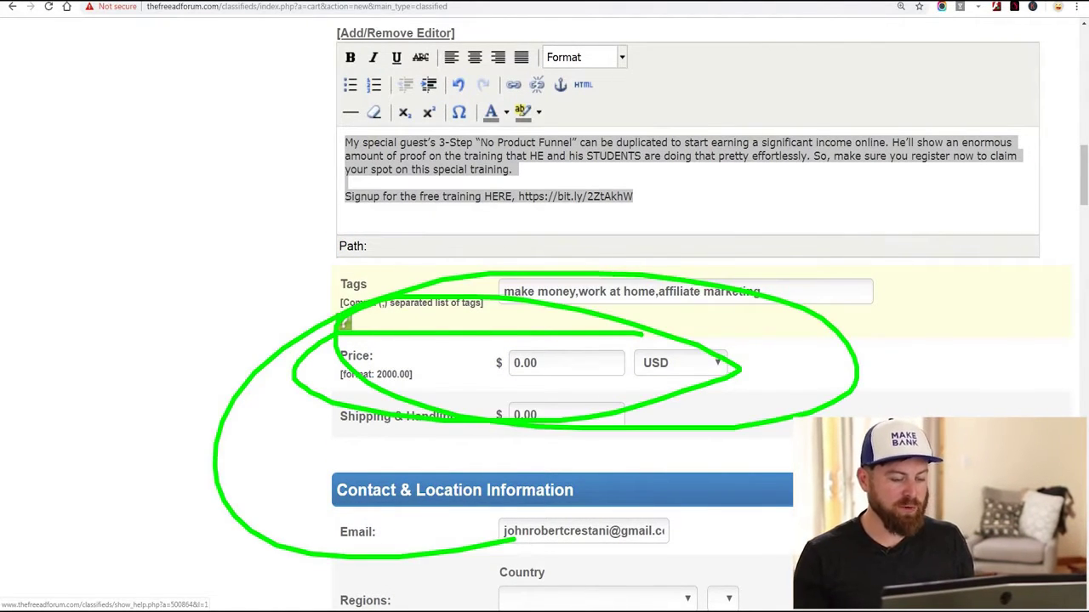
key("Escape")
mouse_move(209, 367)
left_mouse_down()
mouse_move(667, 400)
mouse_move(213, 374)
left_mouse_up()
key("Escape")
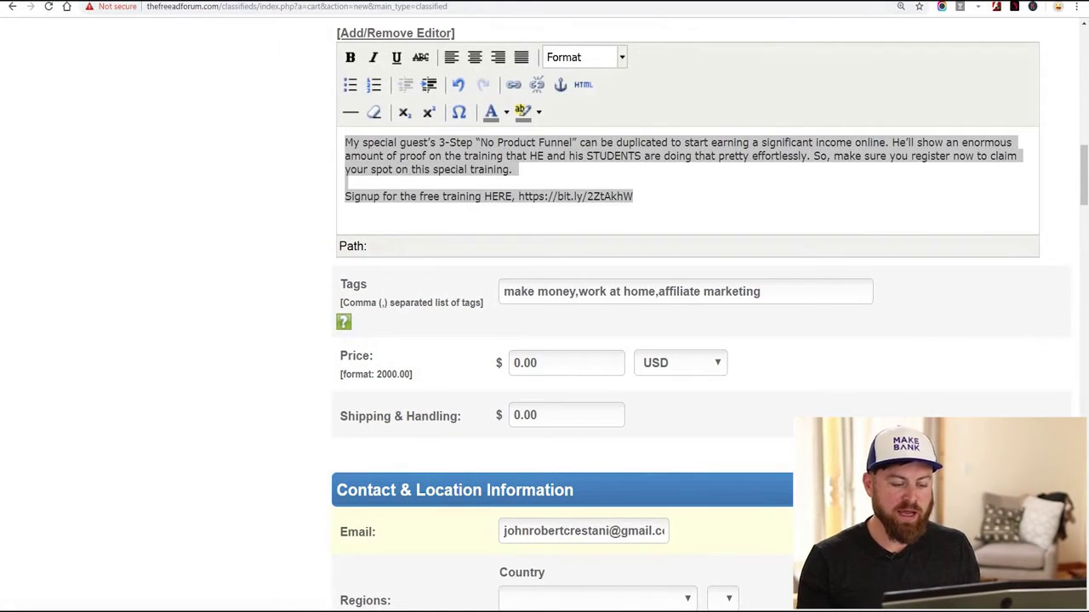
Set the ad's region to United Kingdom with London as the State/Province/District.
scroll(702, 315, "down", 4)
mouse_move(821, 277)
left_mouse_down()
mouse_move(240, 295)
mouse_move(722, 430)
left_mouse_up()
key("Escape")
left_click(597, 292)
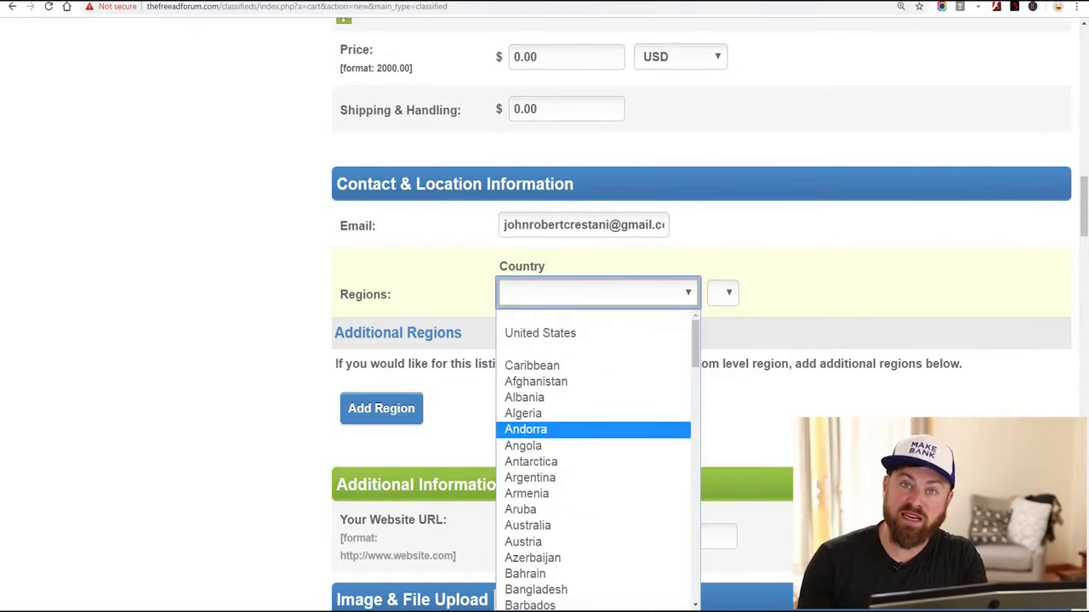
scroll(597, 460, "down", 10)
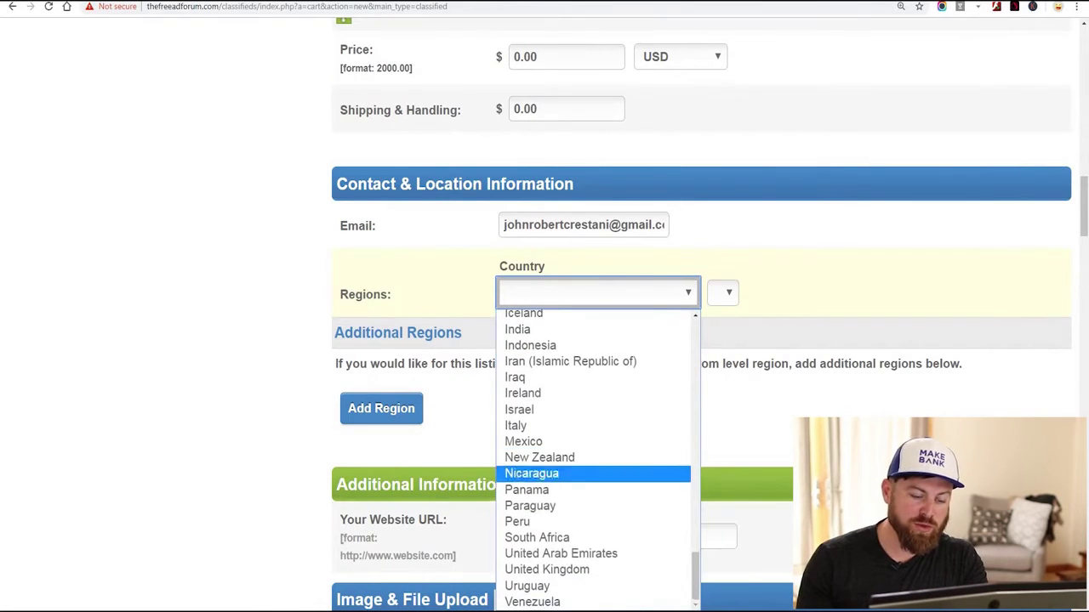
left_click(547, 569)
left_click(762, 292)
left_click(733, 521)
Add an extra region row under Additional Regions and remove it again.
scroll(381, 286, "down", 2)
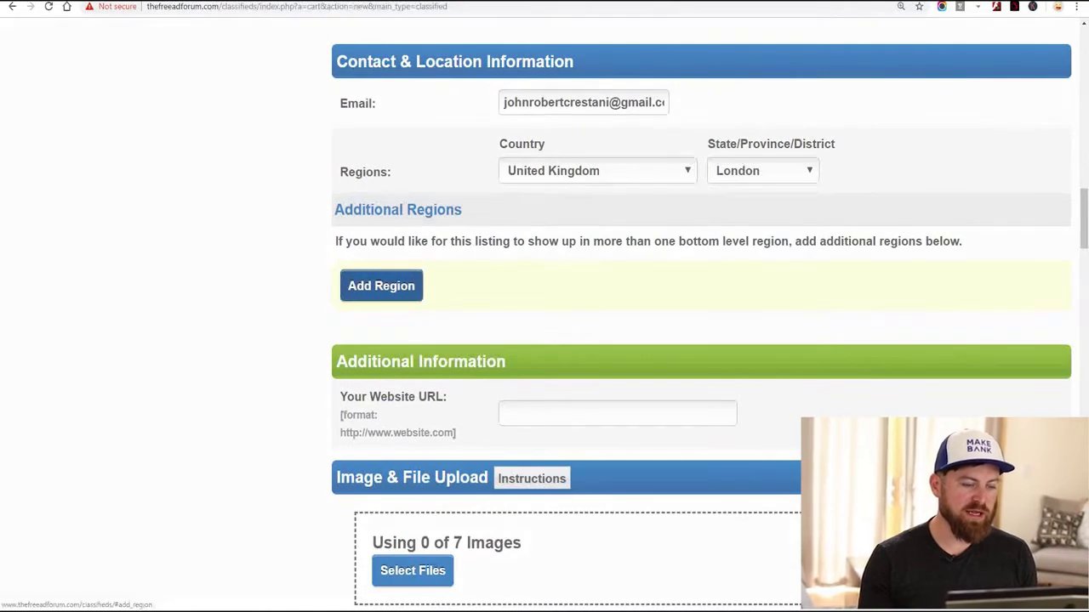
left_click(381, 286)
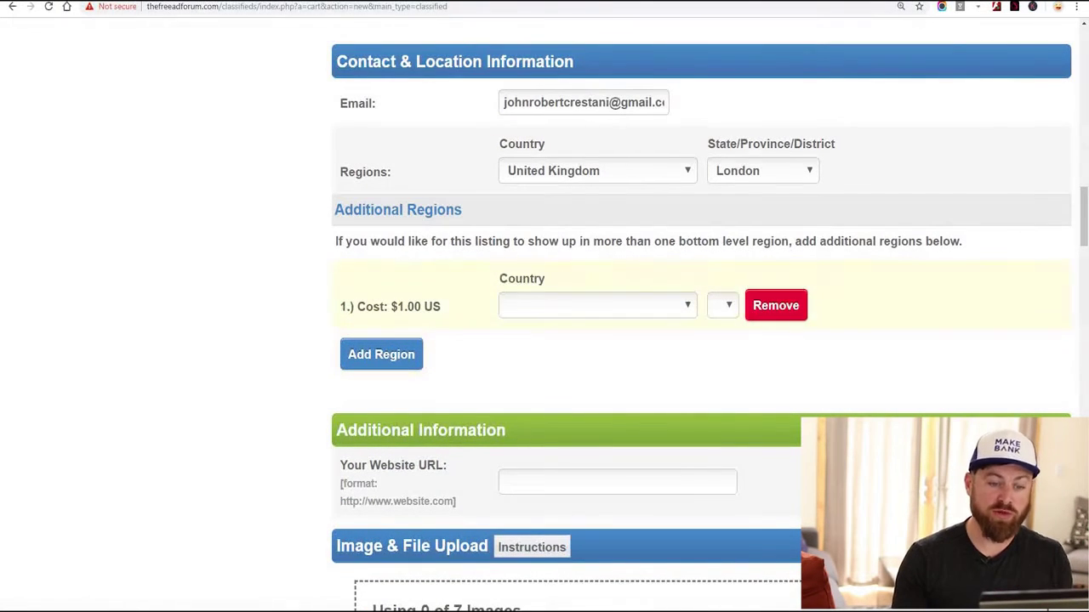
left_click(775, 306)
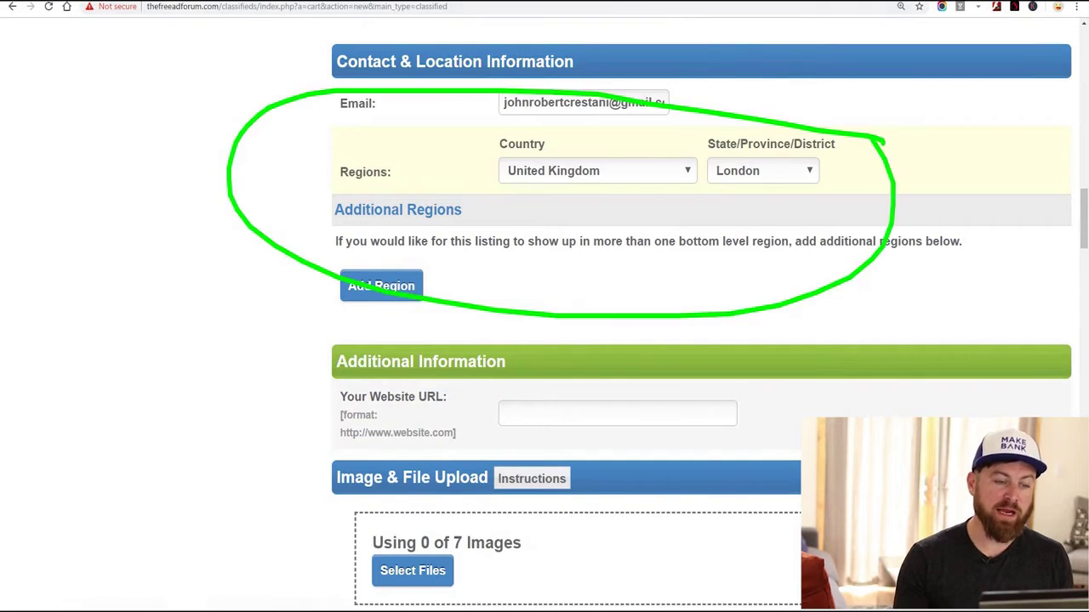
scroll(616, 306, "down", 2)
left_click(616, 229)
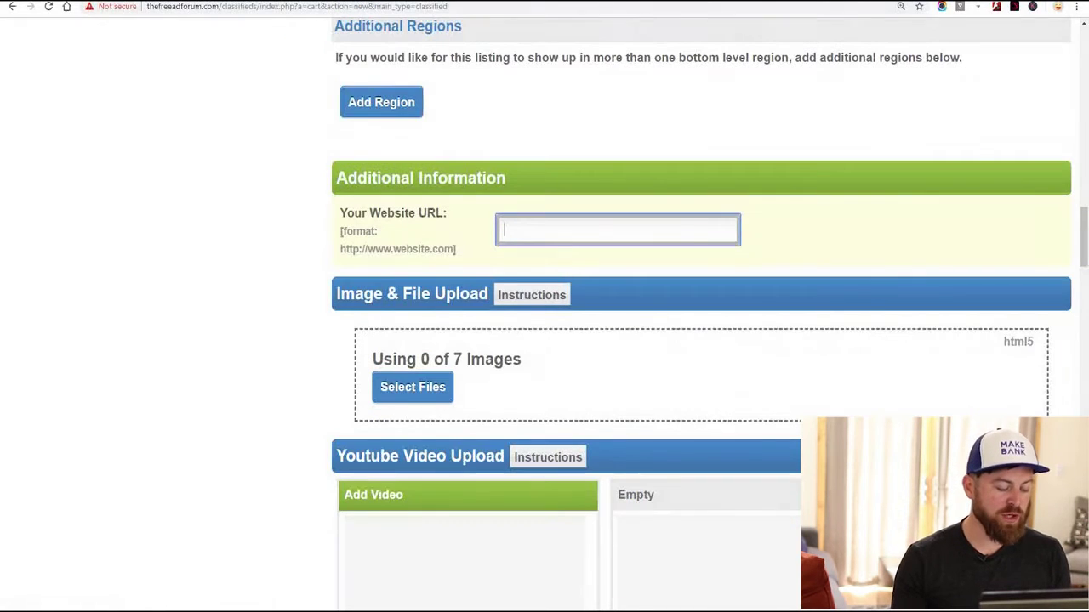
key("ctrl+v")
key("ctrl+z")
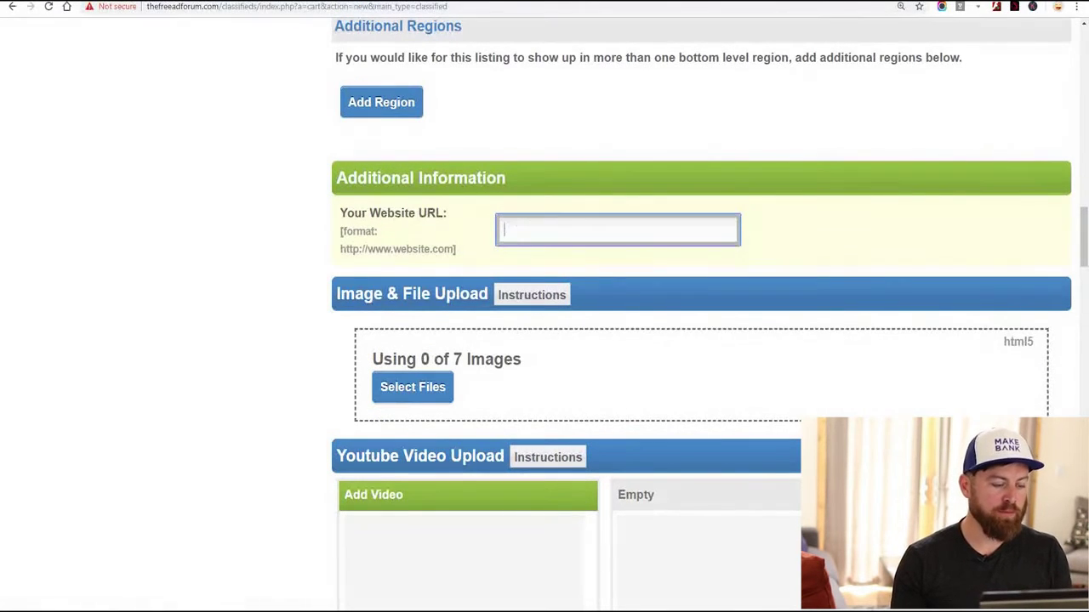
key("alt+Tab")
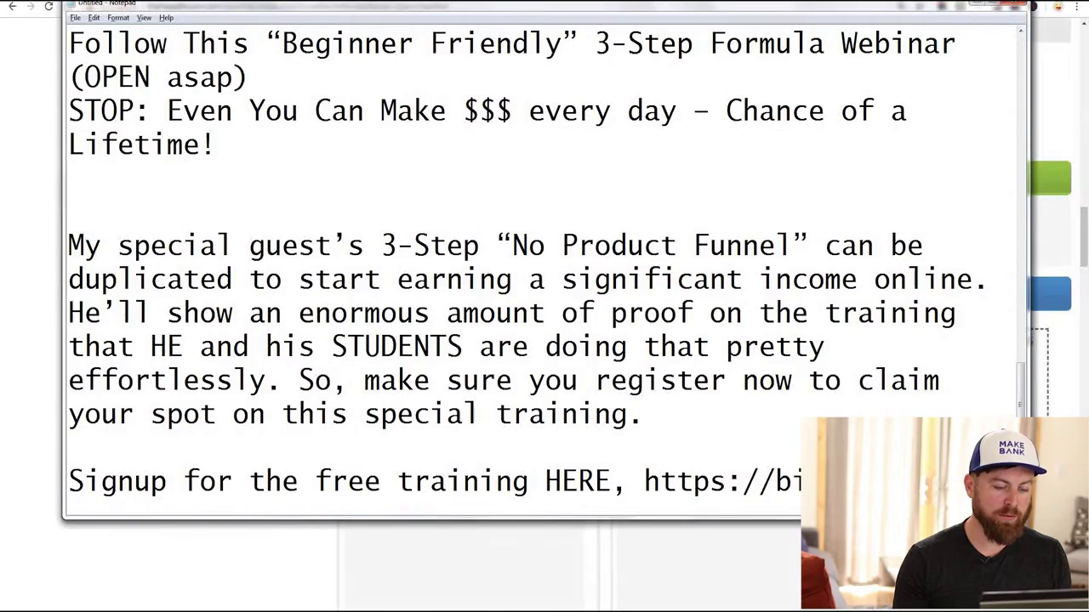
left_click_drag(1005, 481, 644, 481)
key("alt+Tab")
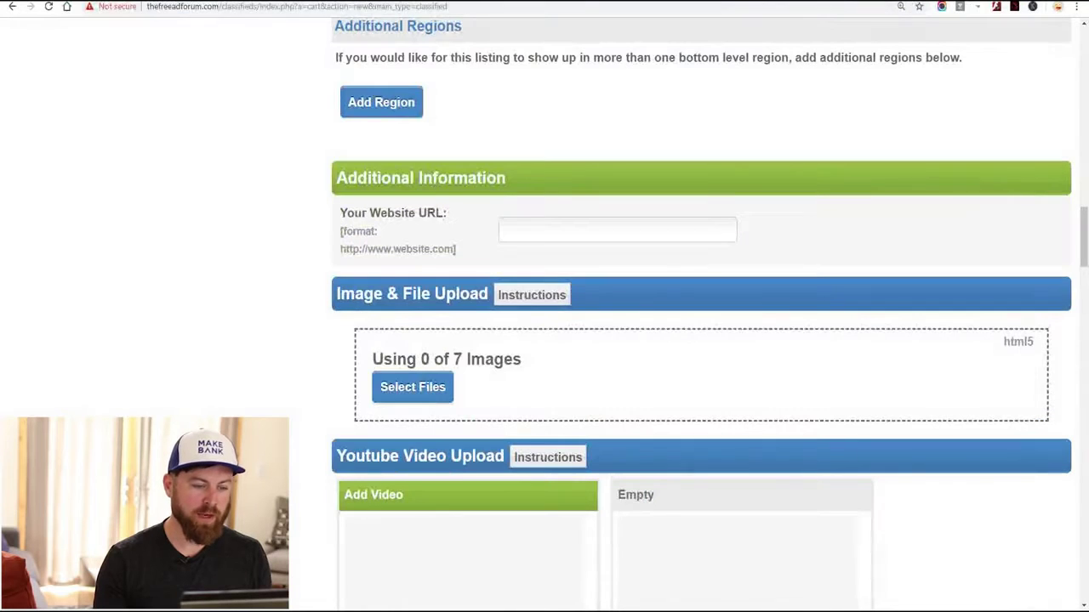
left_click(617, 230)
key("ctrl+v")
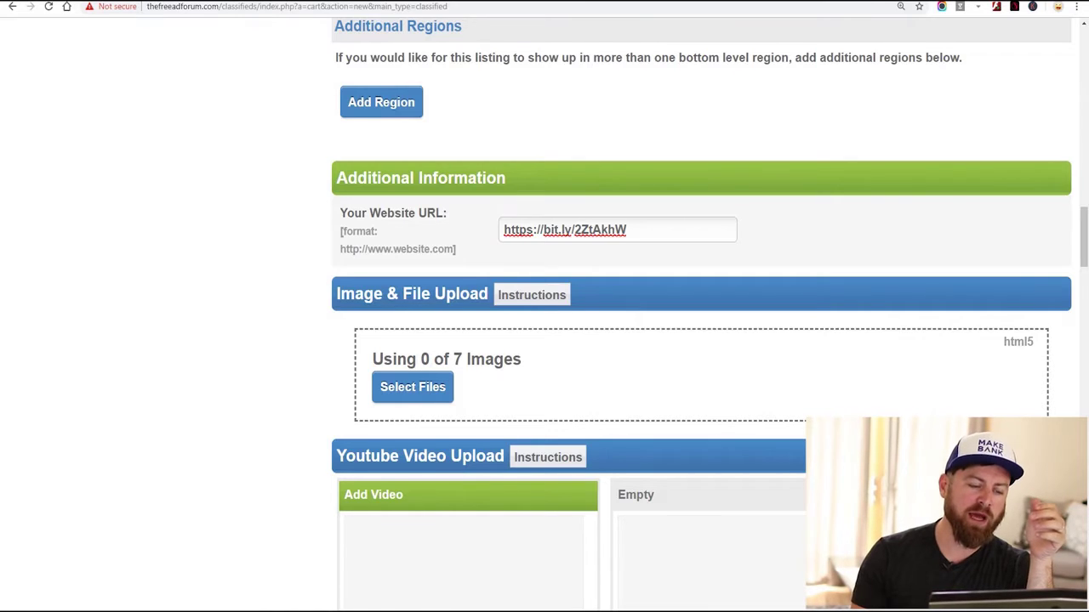
Find the ad form's image upload section, then search Google Images for "work at home".
scroll(701, 340, "down", 2)
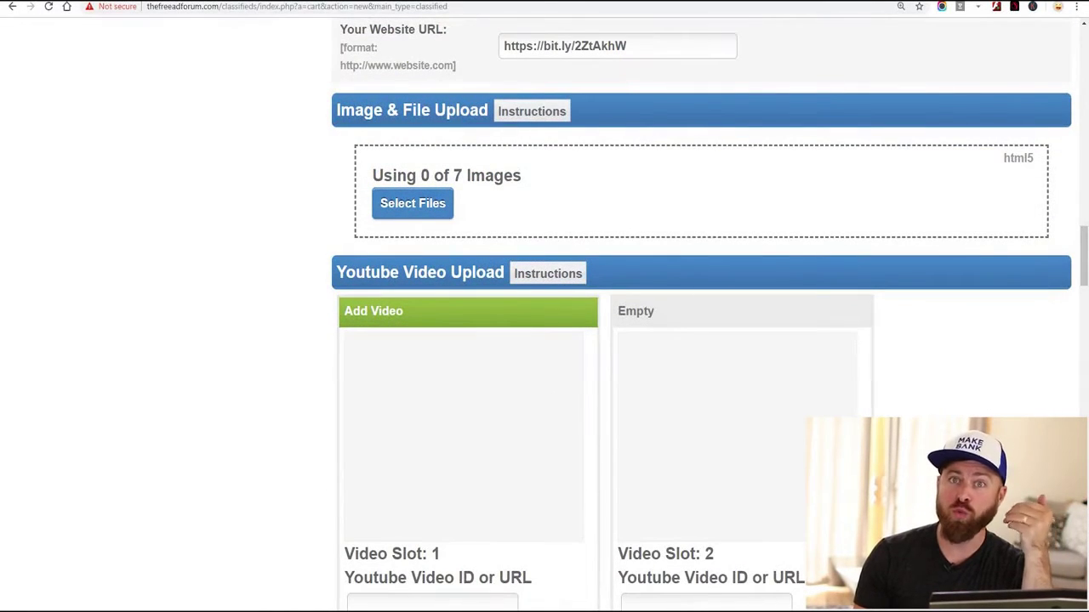
scroll(701, 341, "down", 1)
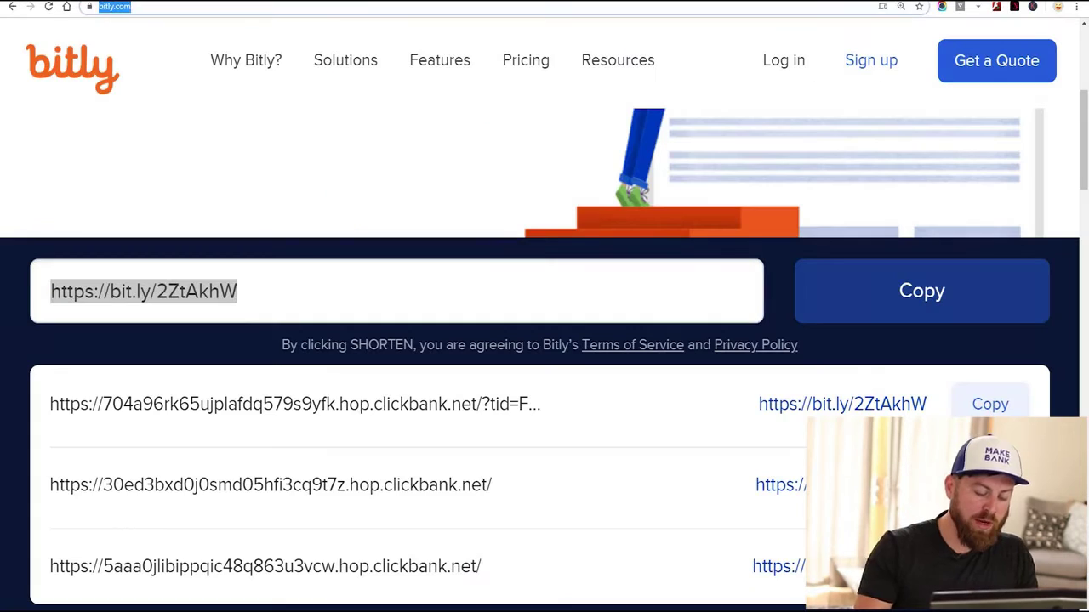
key("ctrl+l")
type("google")
key("Return")
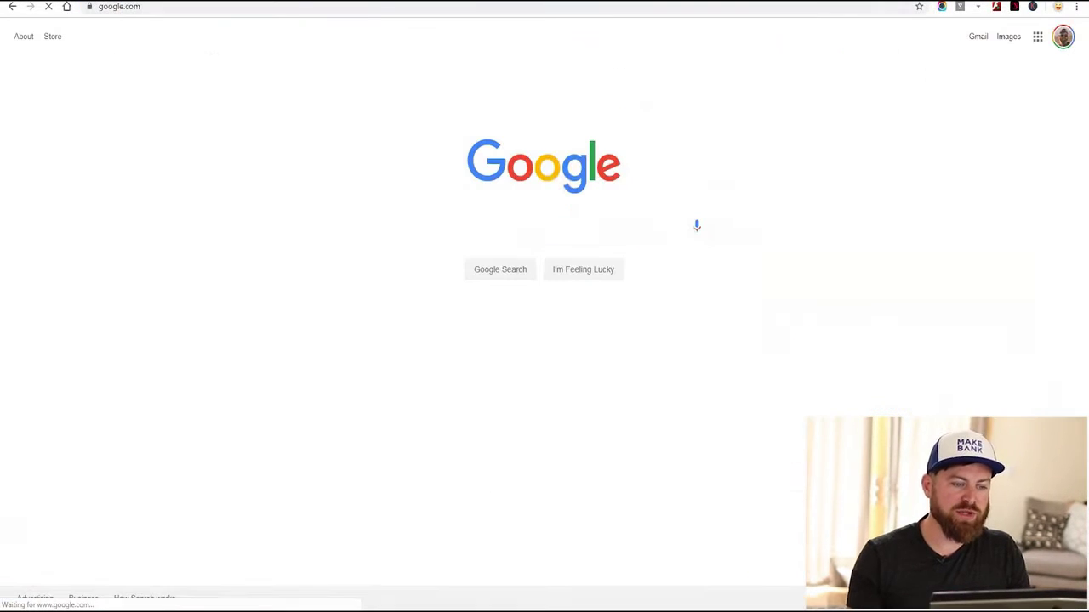
left_click(394, 225)
type("work at home")
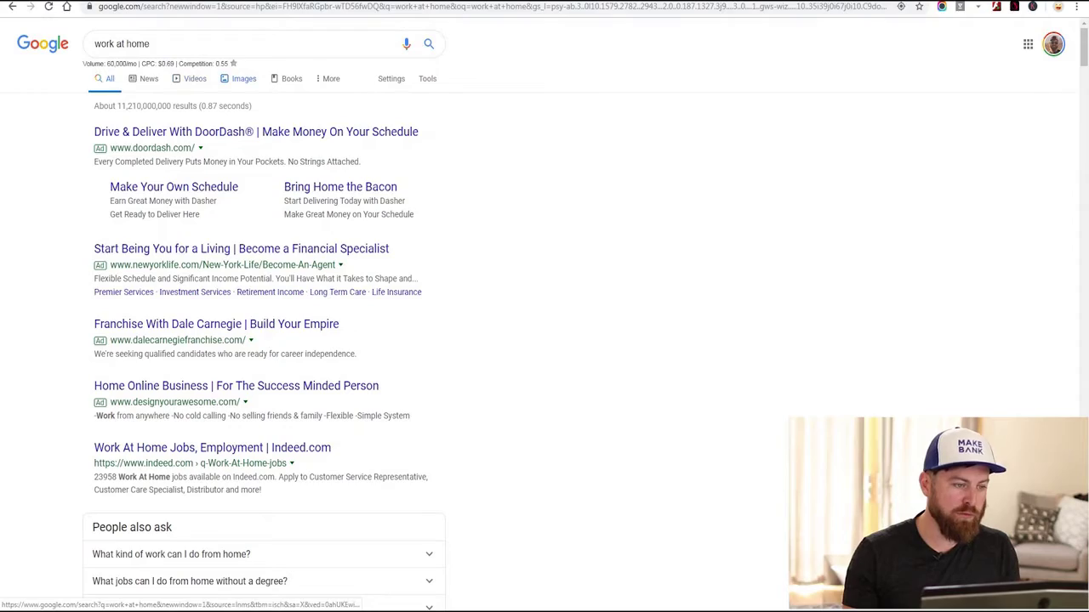
left_click(244, 78)
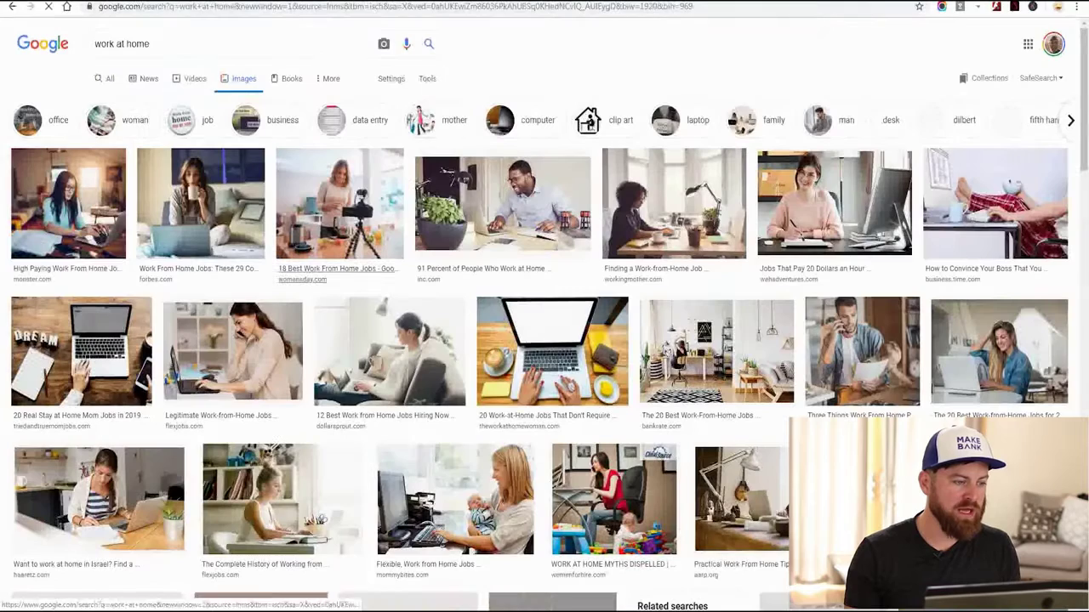
Copy the image address of the monster.com picture of a woman at a laptop and upload it as the ad's first image.
left_click(68, 204)
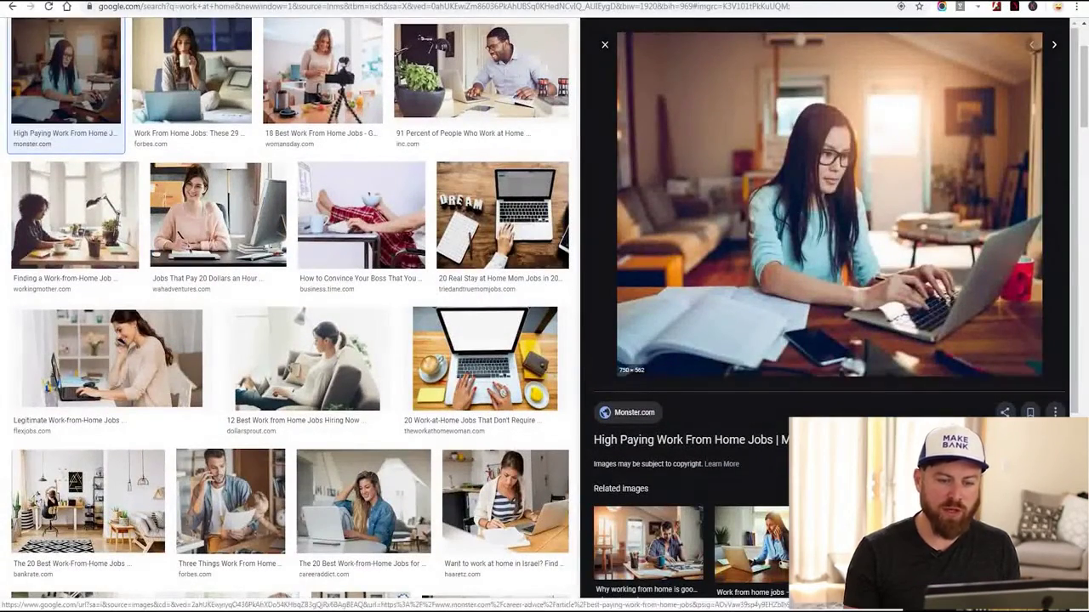
right_click(731, 114)
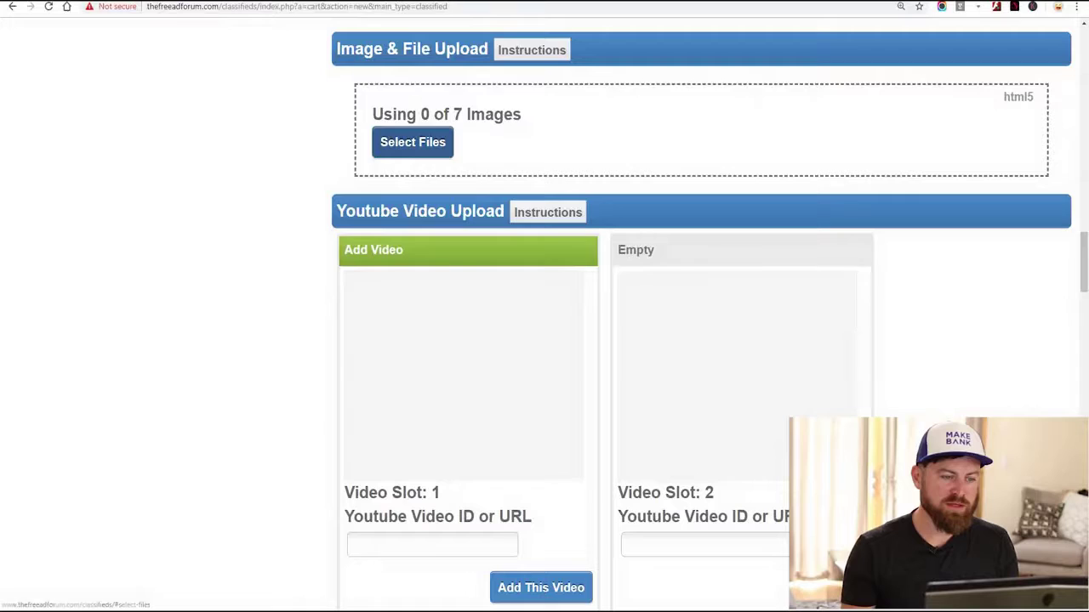
left_click(413, 141)
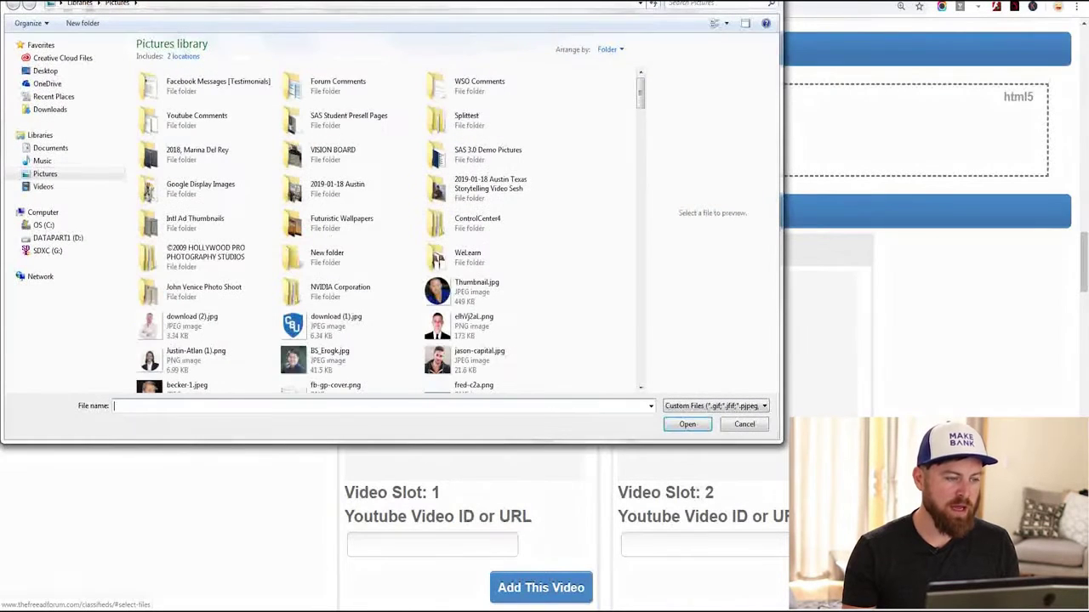
right_click(204, 406)
left_click(234, 464)
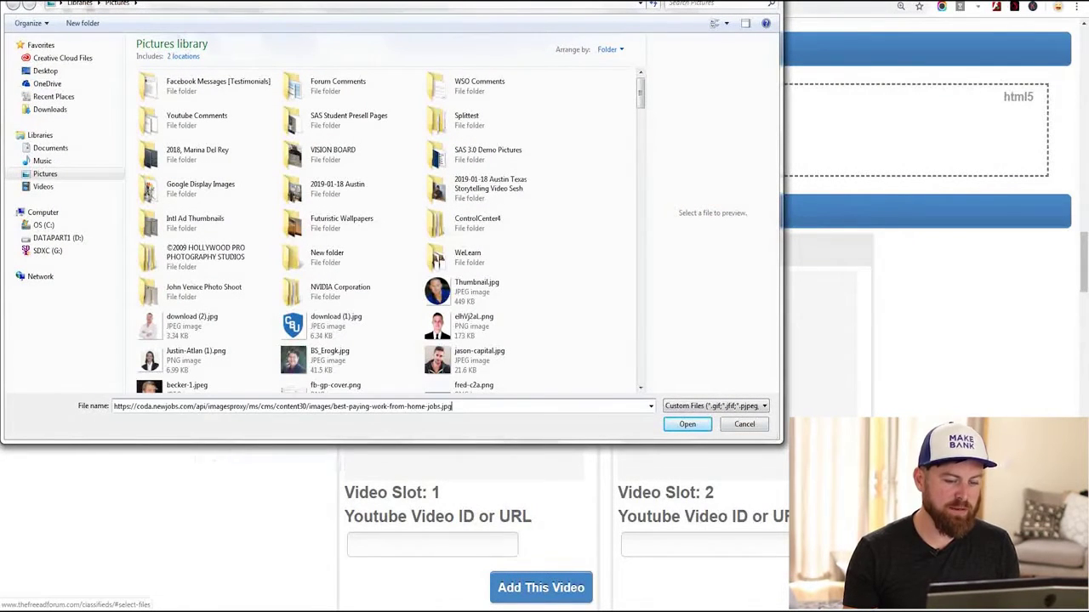
key("Return")
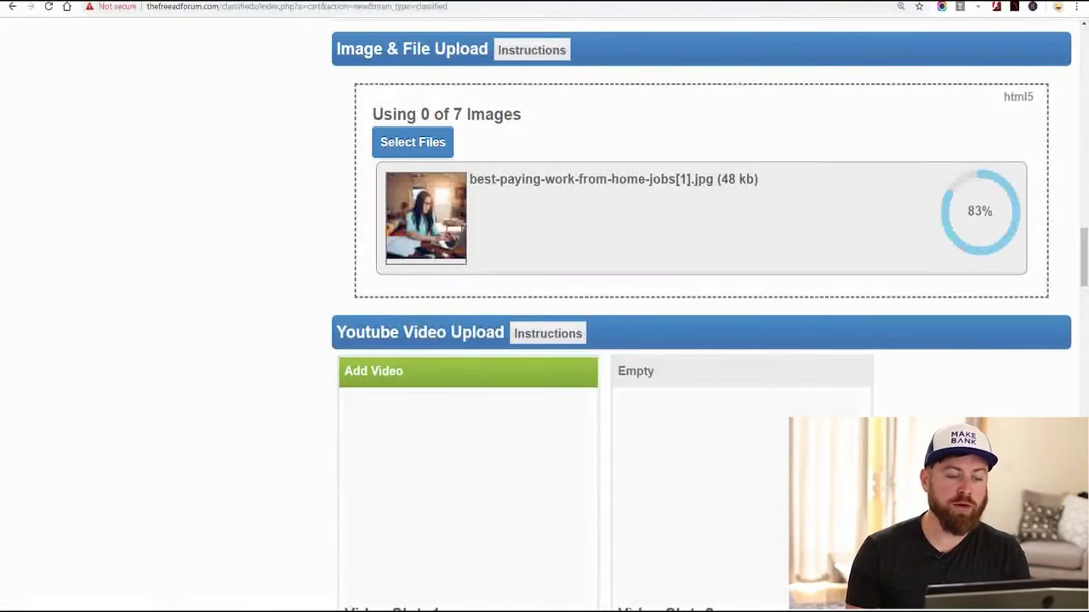
Copy the image address of the inc.com picture of a man at a laptop and upload it as the ad's second image.
key("ctrl+shift+Tab")
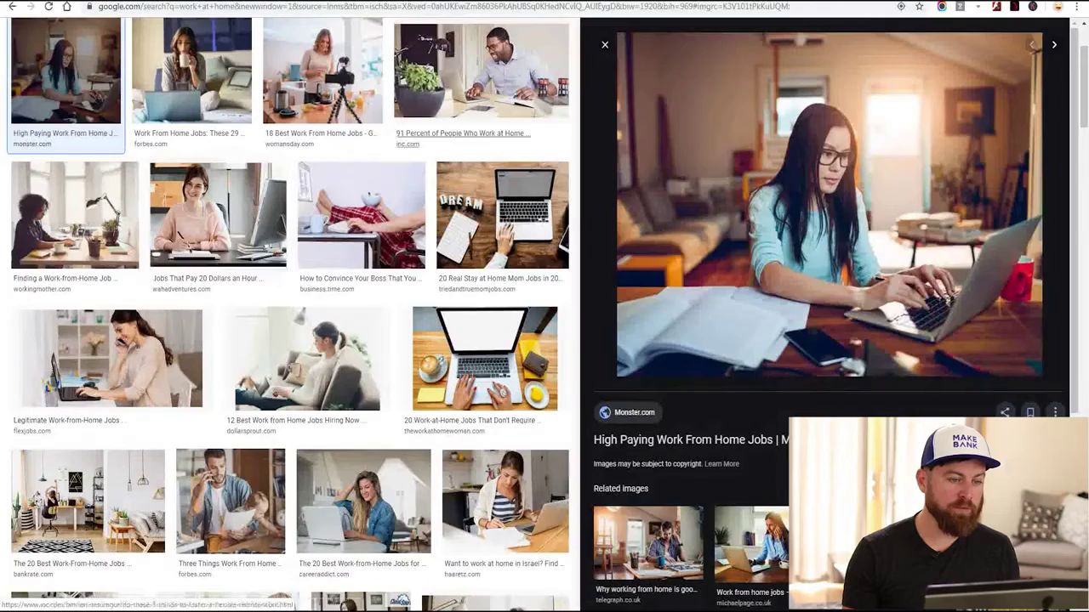
left_click(481, 73)
right_click(866, 108)
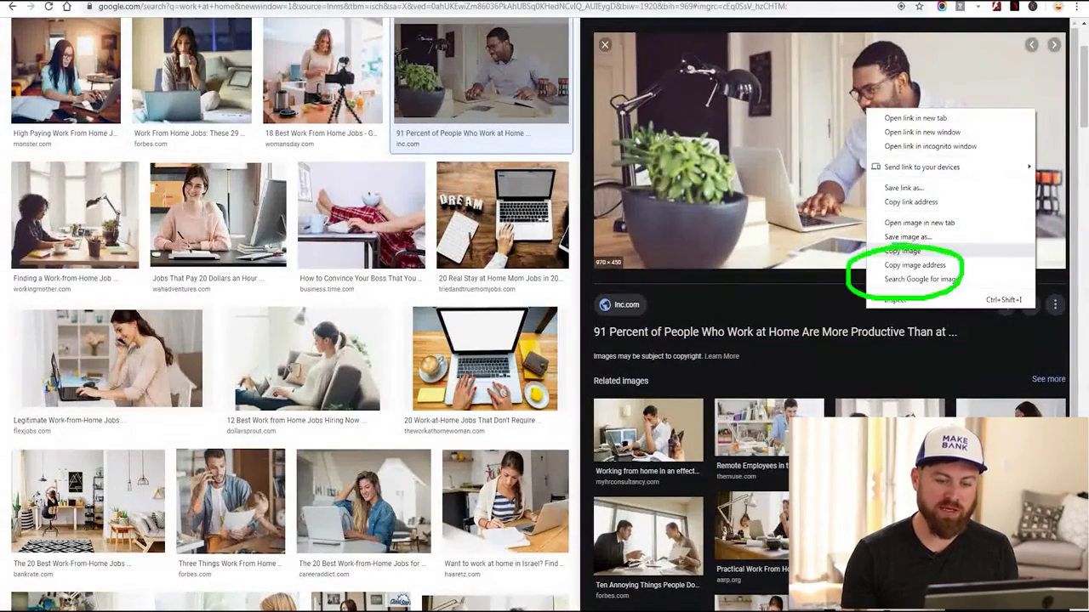
right_click(848, 131)
left_click(903, 289)
key("ctrl+Tab")
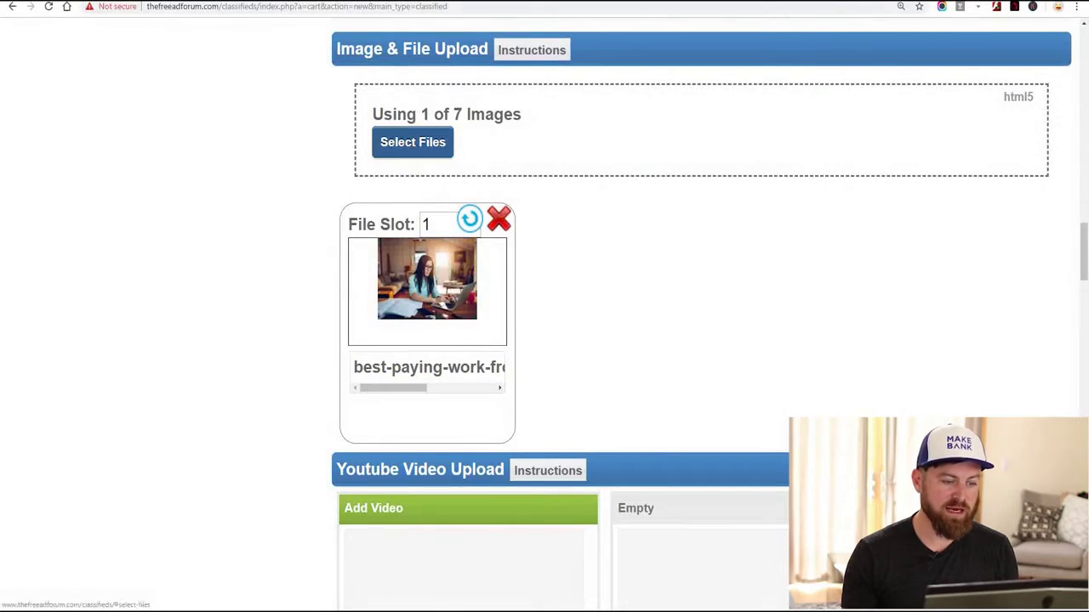
left_click(413, 143)
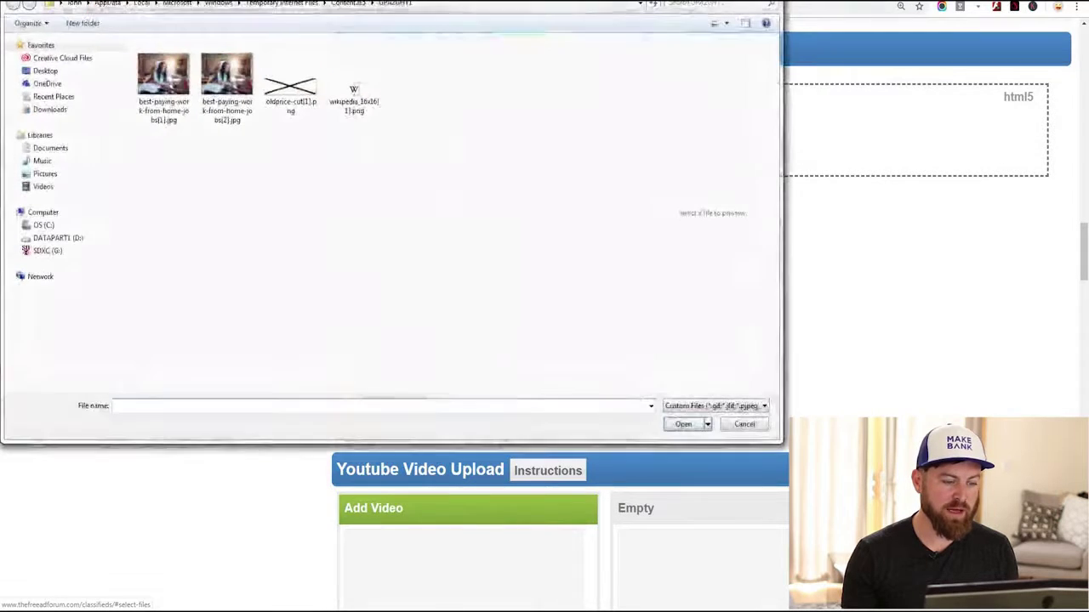
key("ctrl+a")
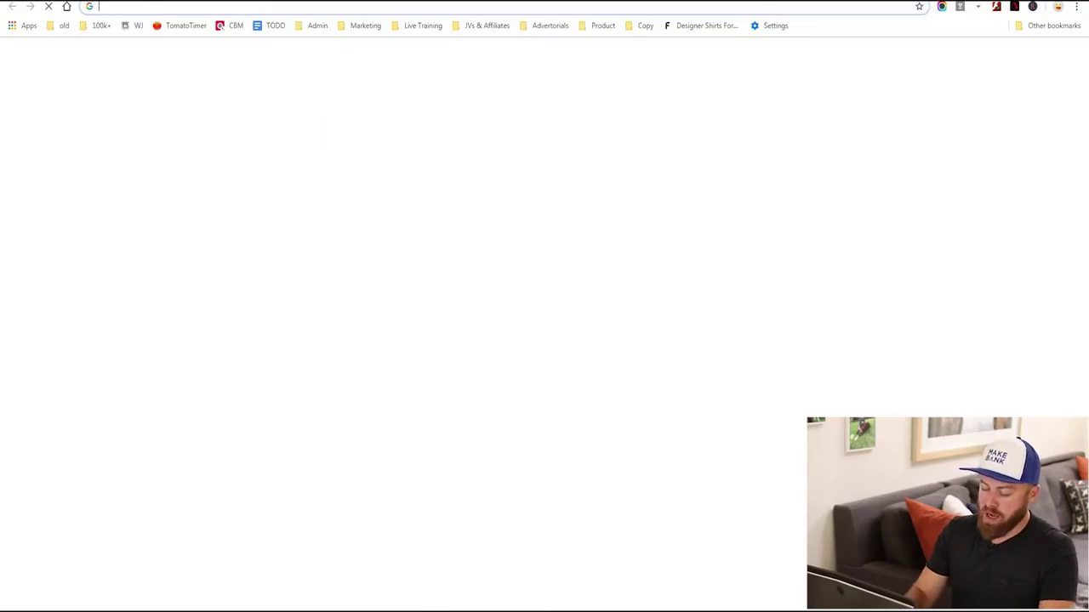
Open the account's own channel on YouTube and sort its uploaded videos by Most popular.
type("you")
key("Return")
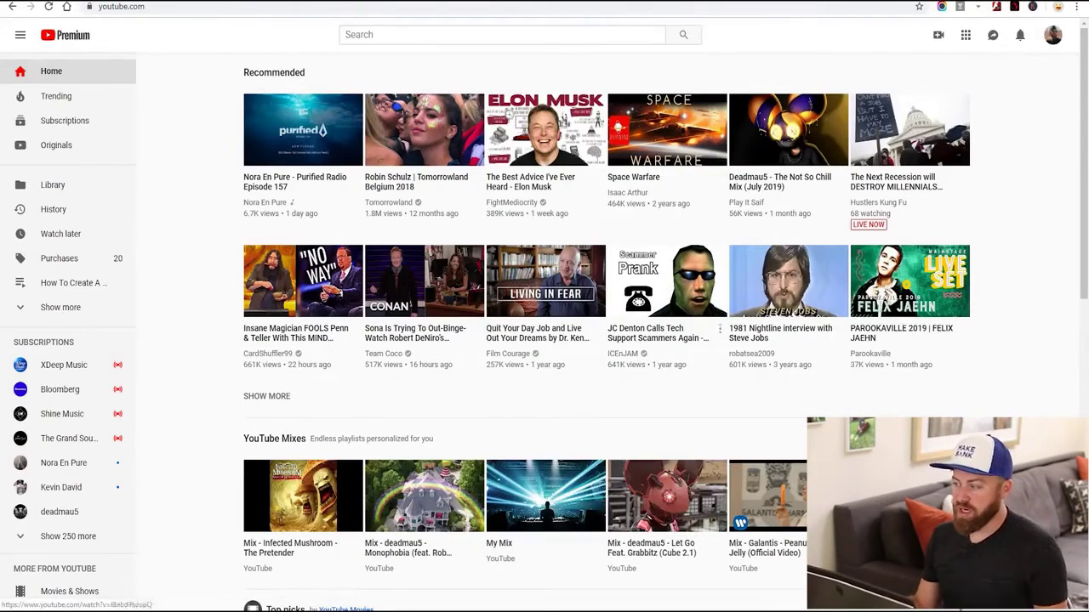
left_click(1052, 35)
left_click(954, 114)
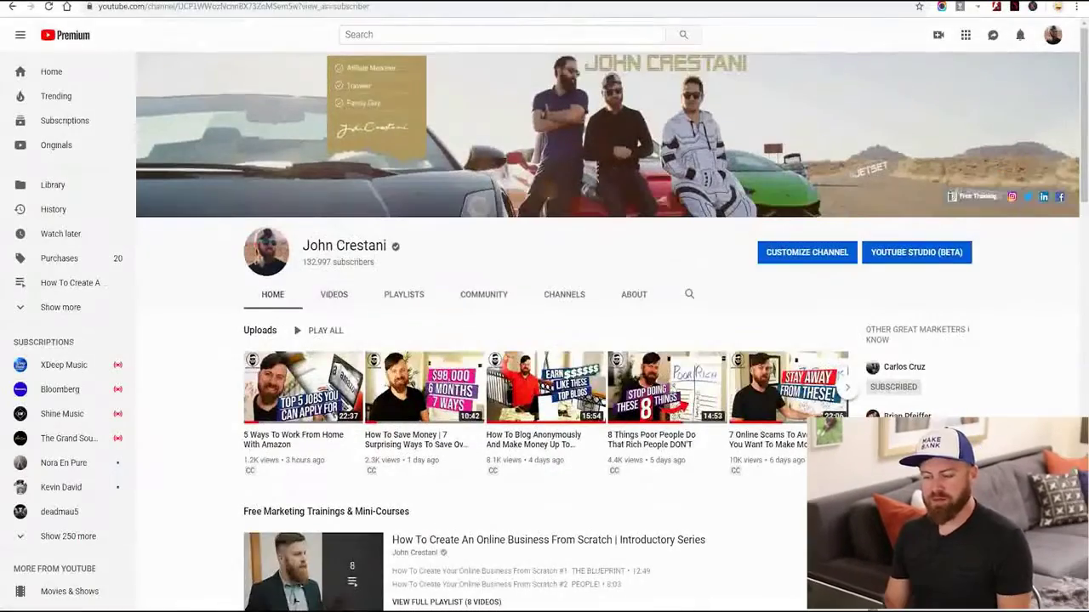
left_click(333, 294)
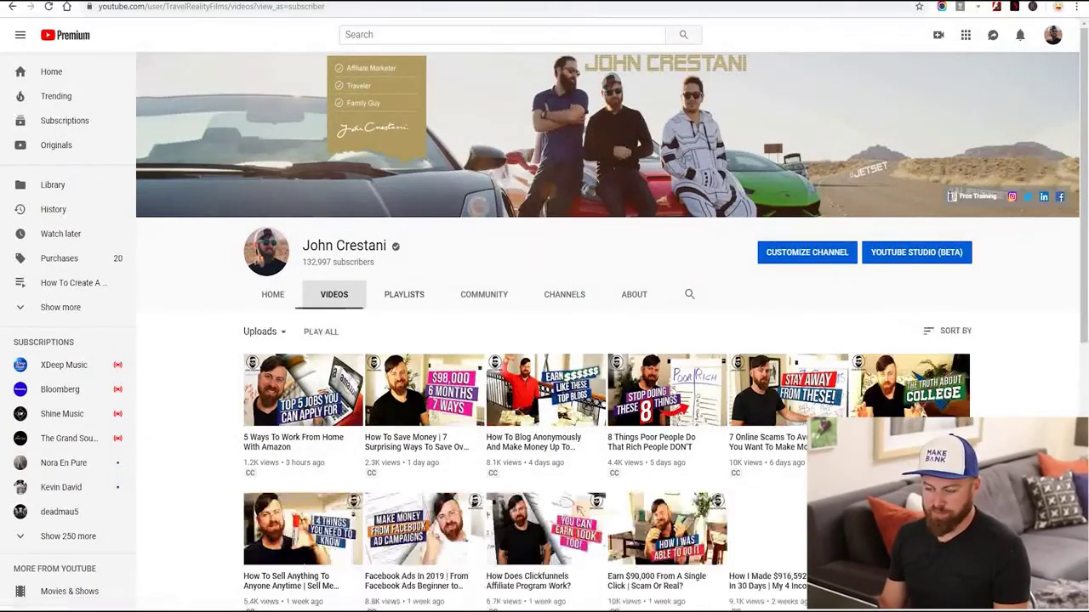
left_click(947, 330)
left_click(925, 365)
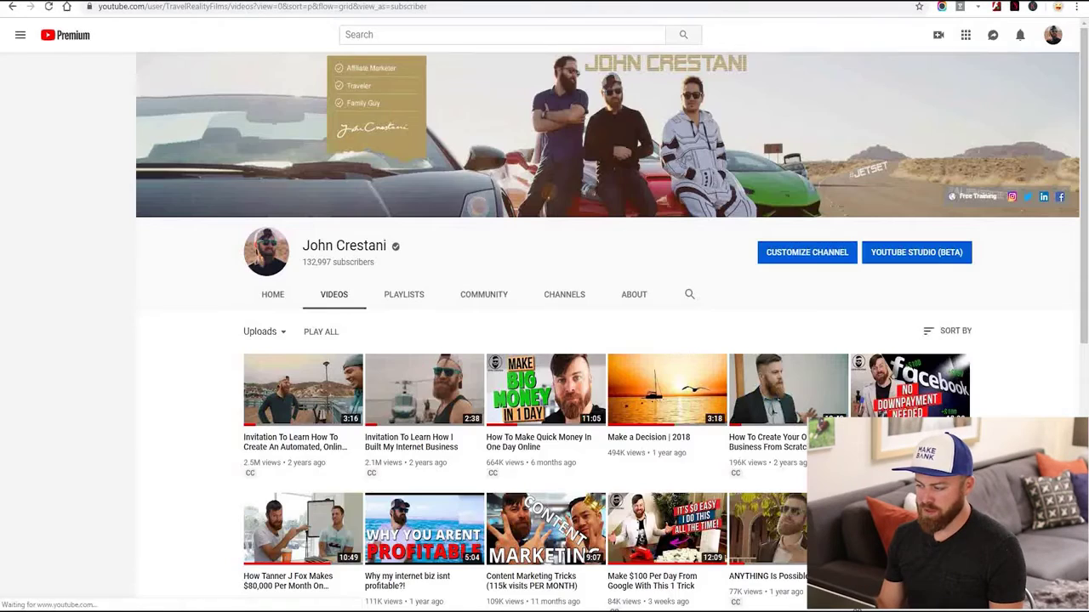
left_click(949, 331)
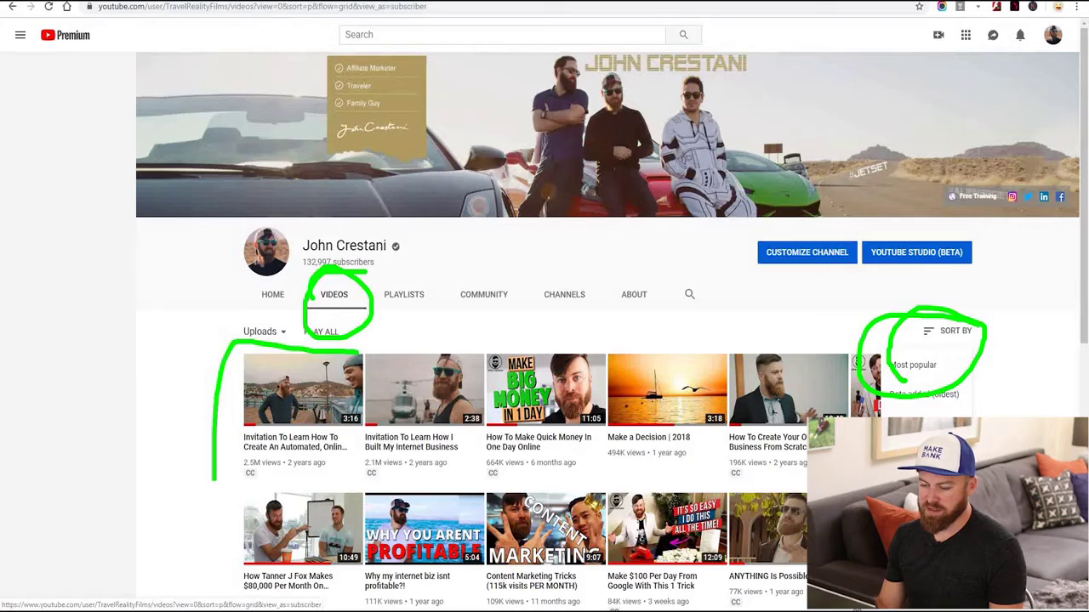
left_click_drag(327, 347, 194, 338)
key("Escape")
Copy the URL of "Invitation To Learn How To Create An Automated, Online Business" and add it to the ad's Youtube video slot 1.
left_click(301, 389)
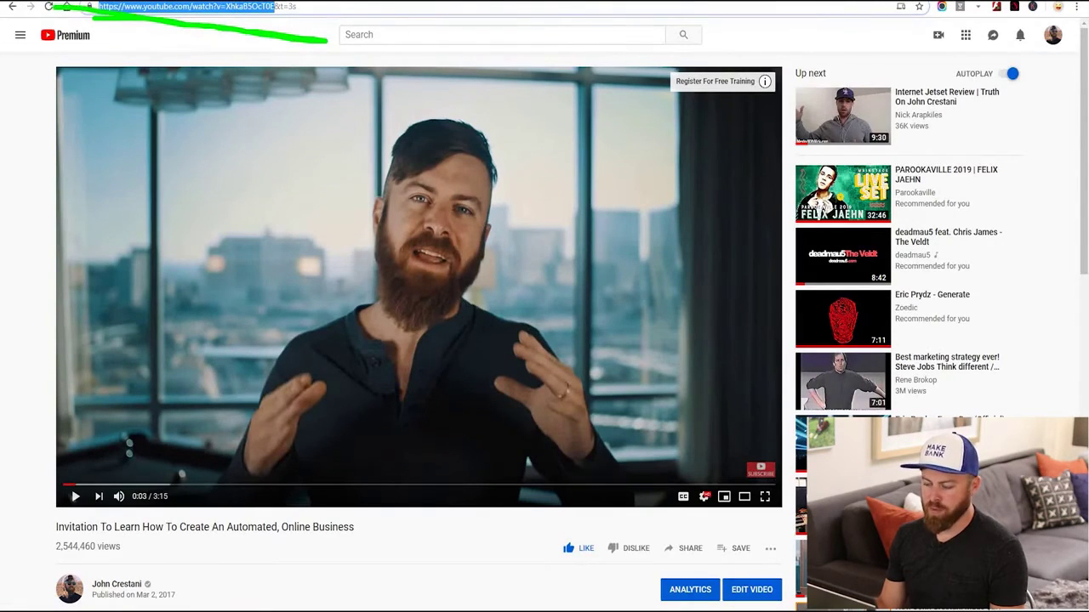
key("Escape")
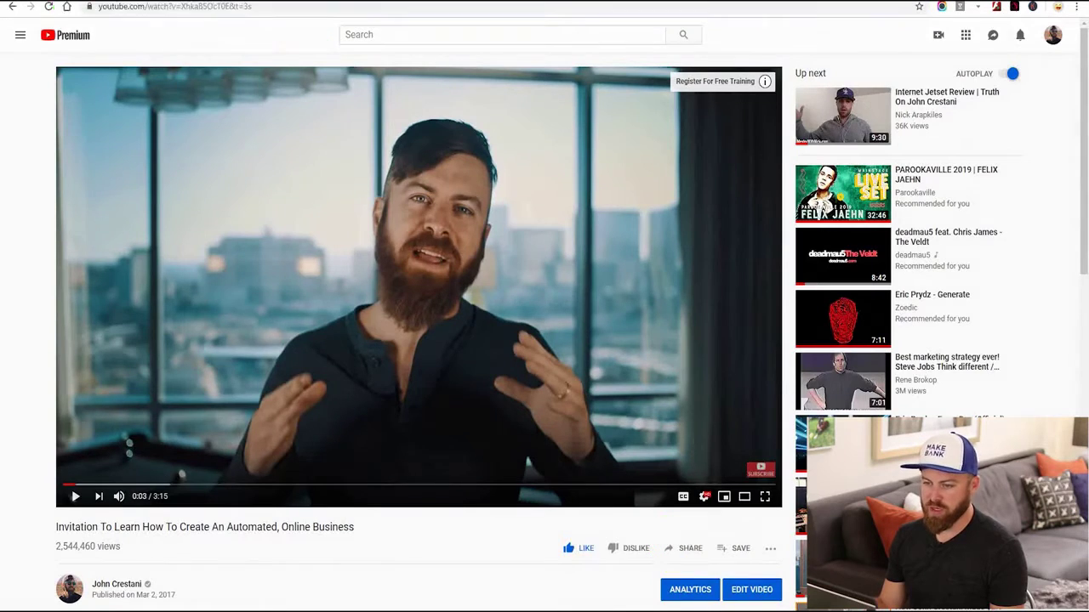
key("ctrl+Tab")
right_click(409, 438)
left_click(437, 514)
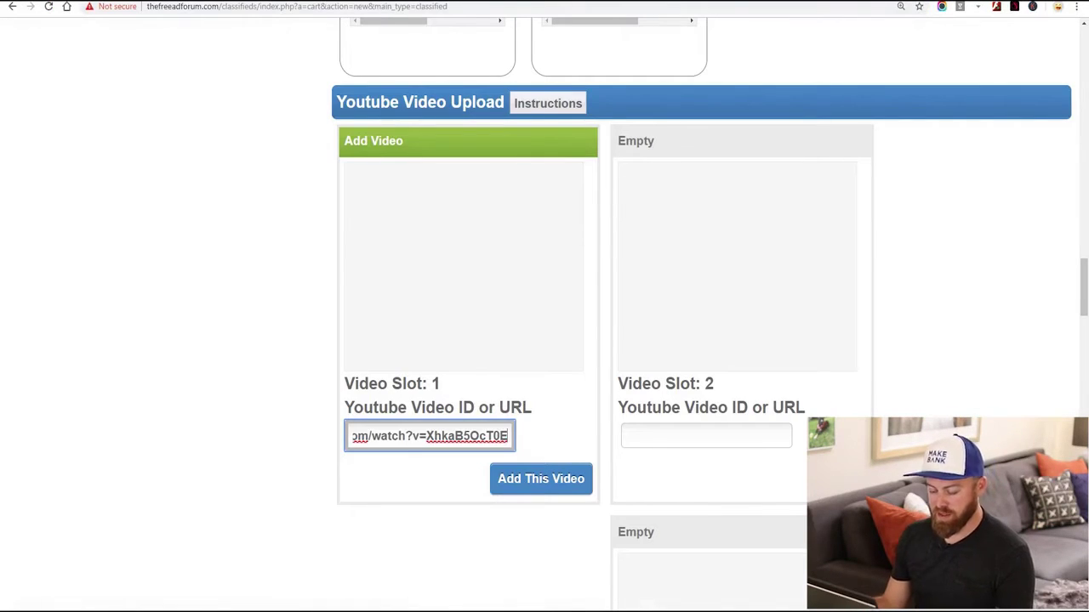
left_click(541, 479)
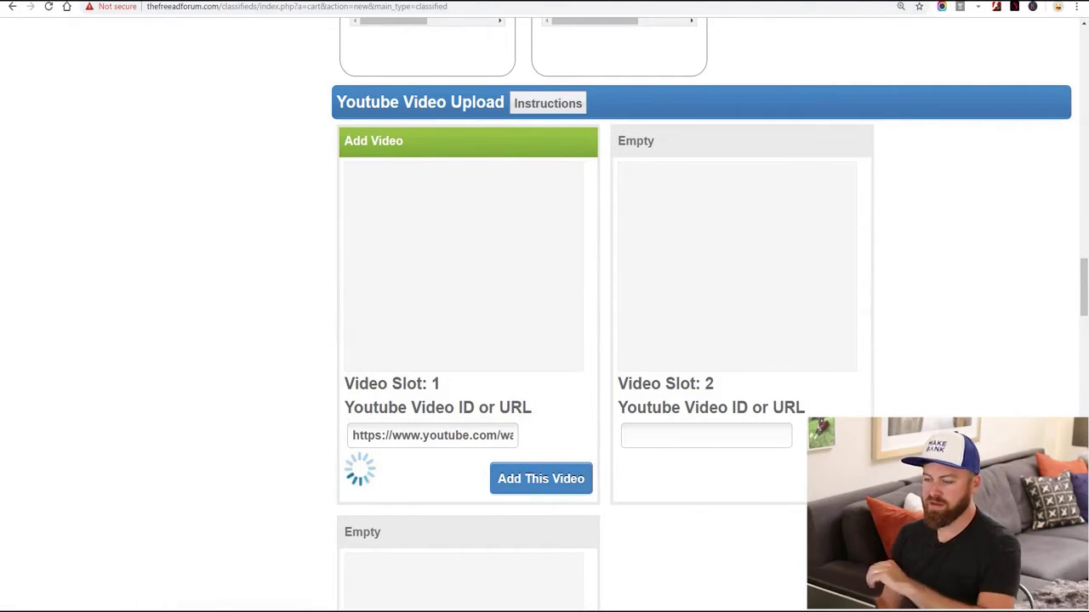
Go through the listing extras without selecting any paid upgrade and continue the ad to the next step.
scroll(701, 315, "down", 10)
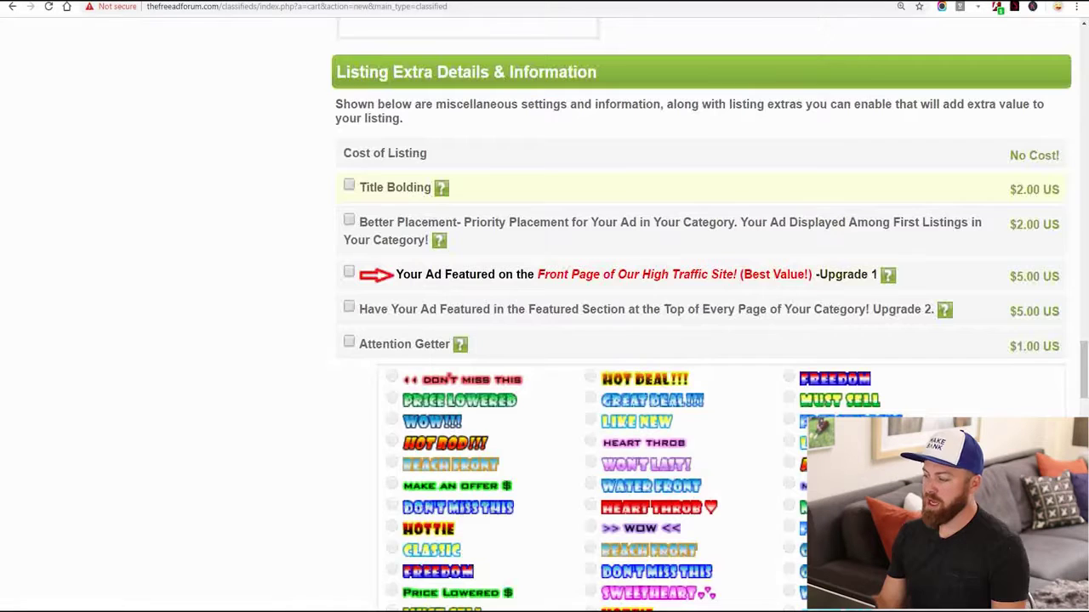
mouse_move(1015, 135)
left_mouse_down()
mouse_move(1049, 401)
mouse_move(572, 371)
left_mouse_up()
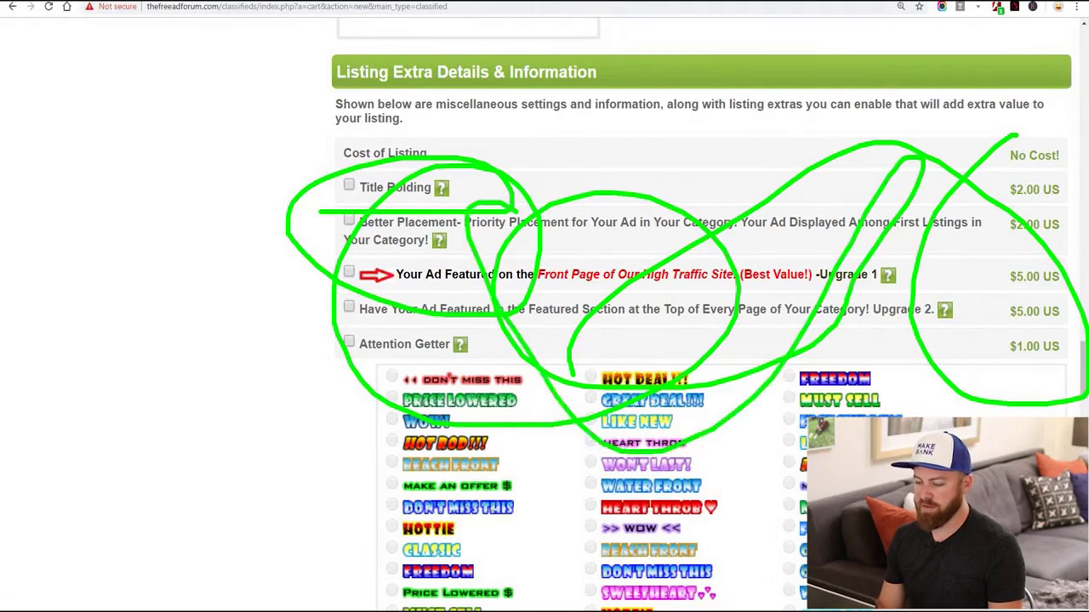
scroll(544, 340, "down", 2)
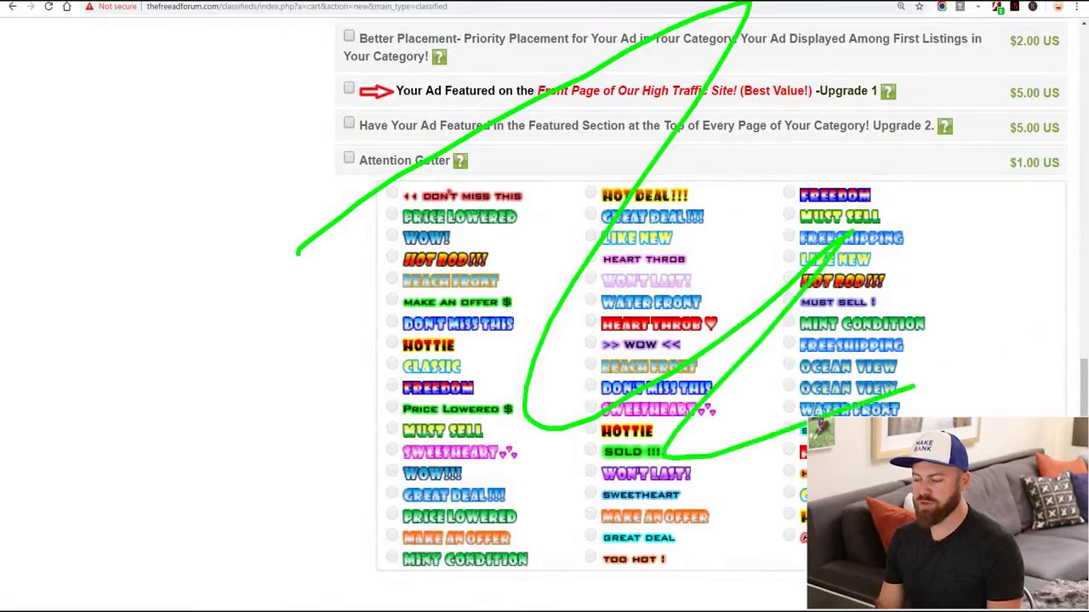
scroll(544, 341, "down", 5)
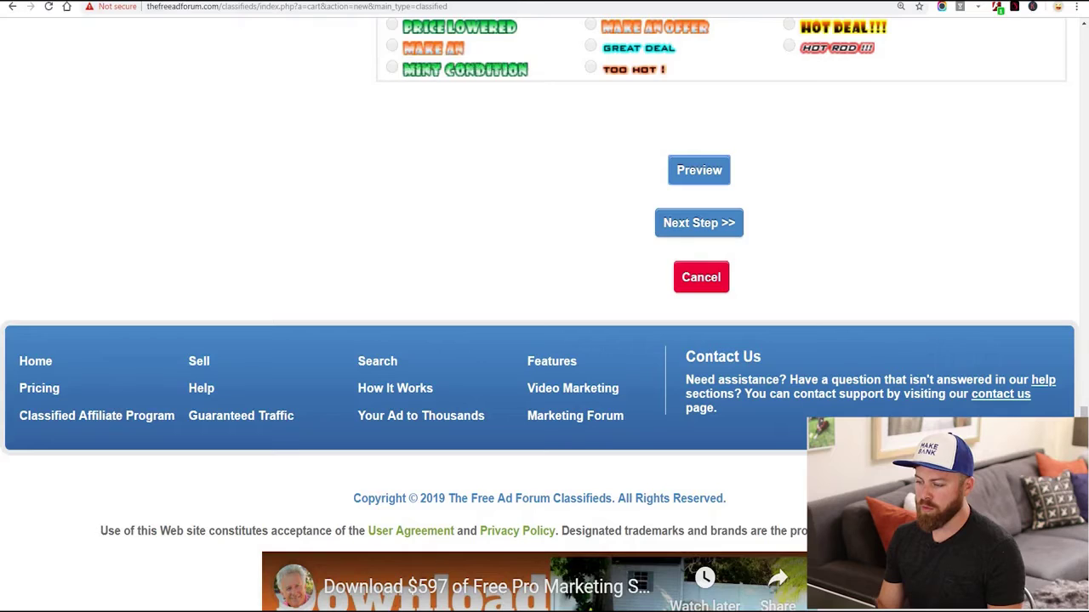
left_click(699, 222)
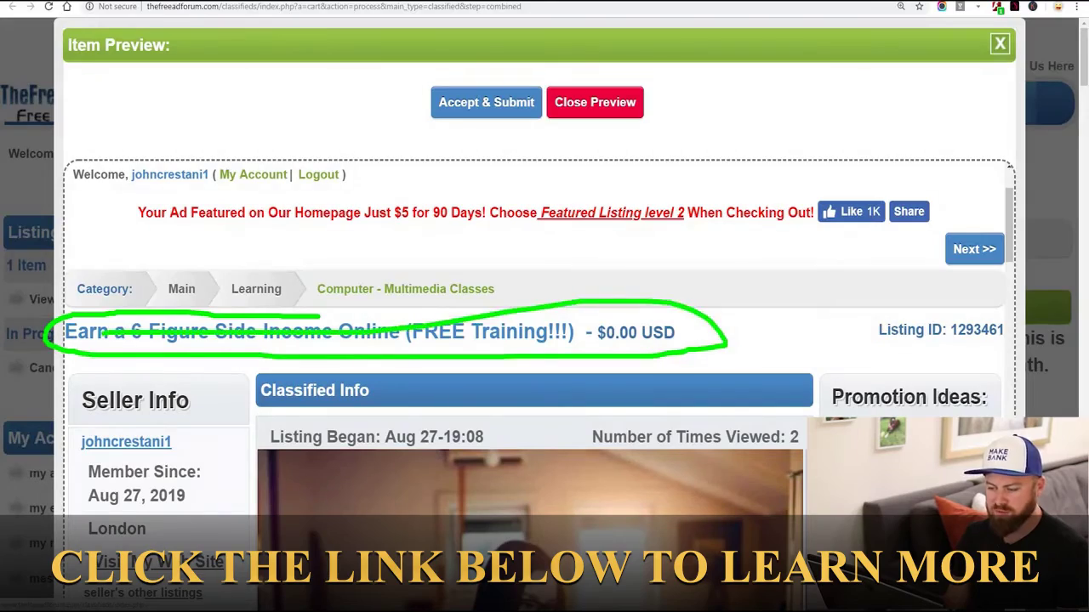
Review the item preview of the ad, checking its images, tags, video, description and website link.
scroll(535, 383, "down", 10)
scroll(535, 383, "up", 4)
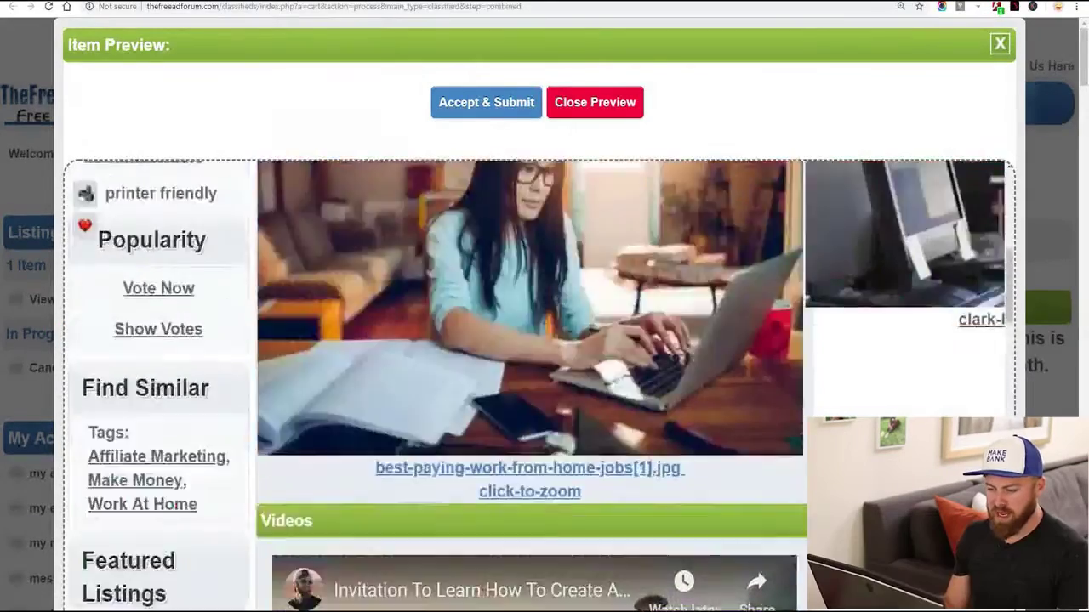
scroll(535, 383, "up", 2)
scroll(536, 383, "down", 4)
scroll(536, 383, "down", 3)
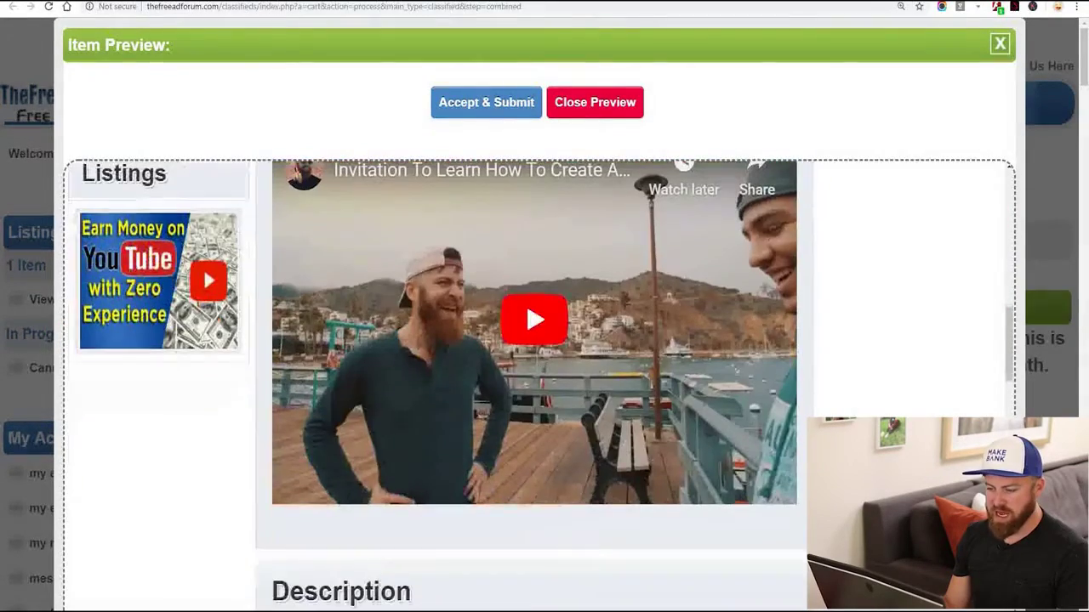
scroll(536, 383, "down", 6)
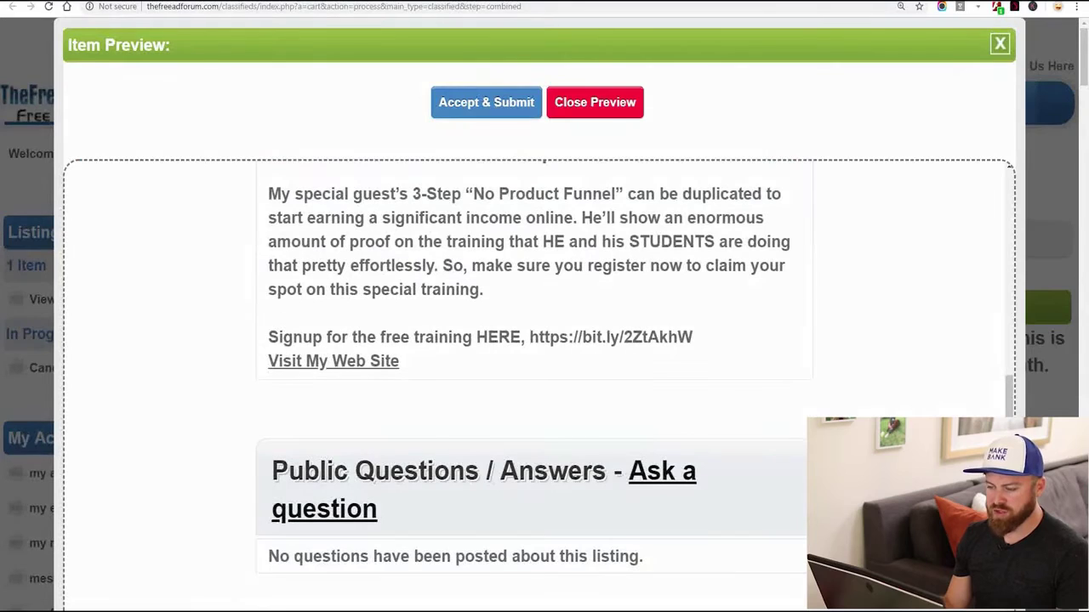